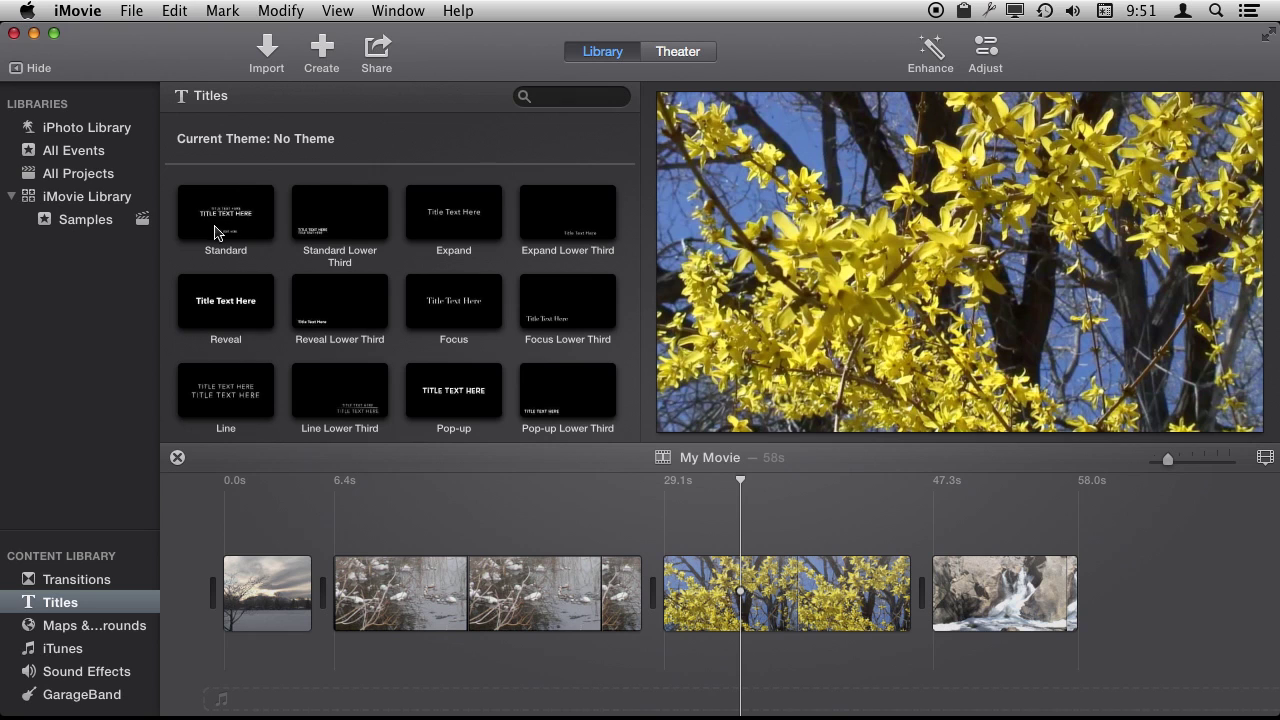
Step: Browse the available title styles and preview the Far Far Away title
{"action": "left_click", "coordinate": [60, 600]}
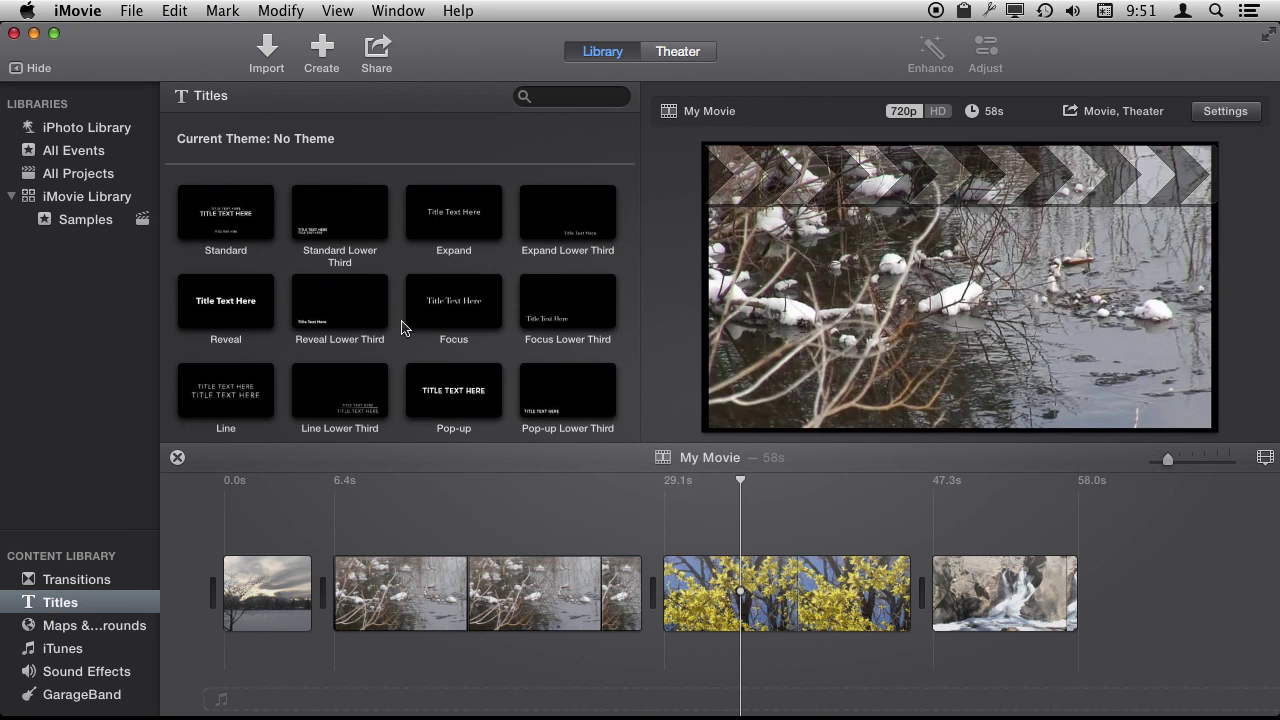
{"action": "scroll", "coordinate": [403, 330], "scroll_direction": "down", "scroll_amount": 10}
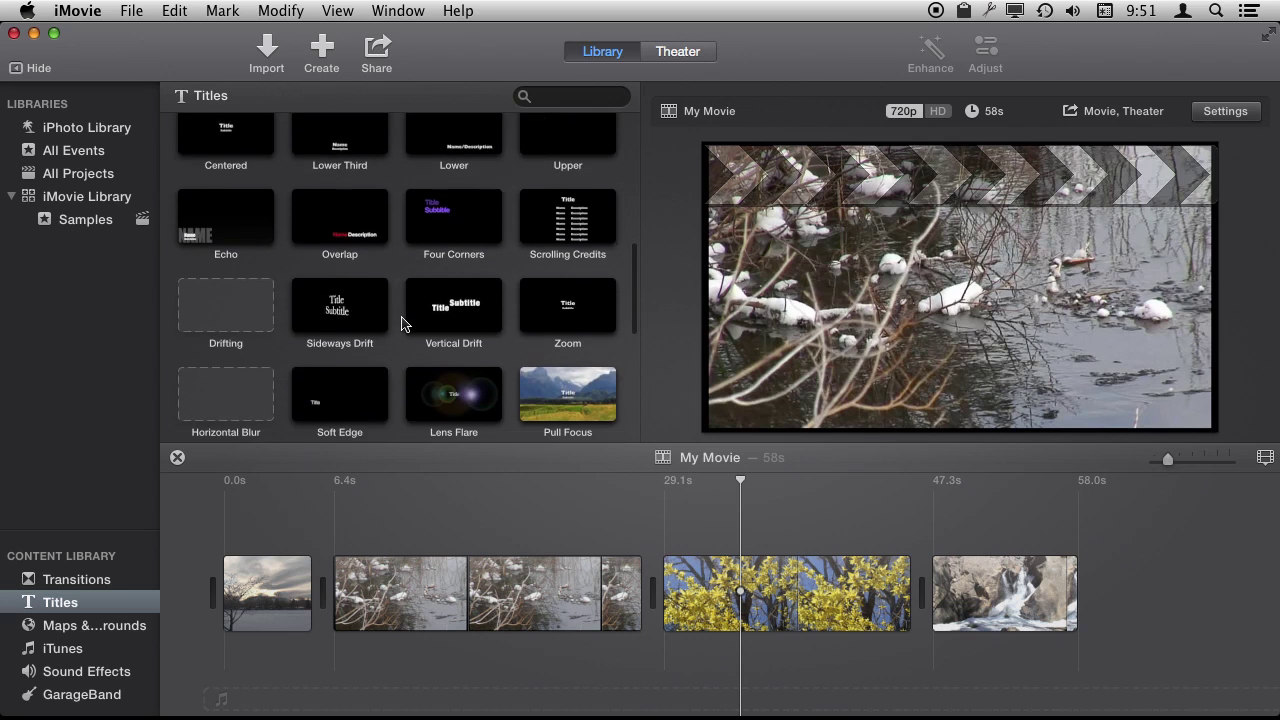
{"action": "scroll", "coordinate": [403, 323], "scroll_direction": "down", "scroll_amount": 5}
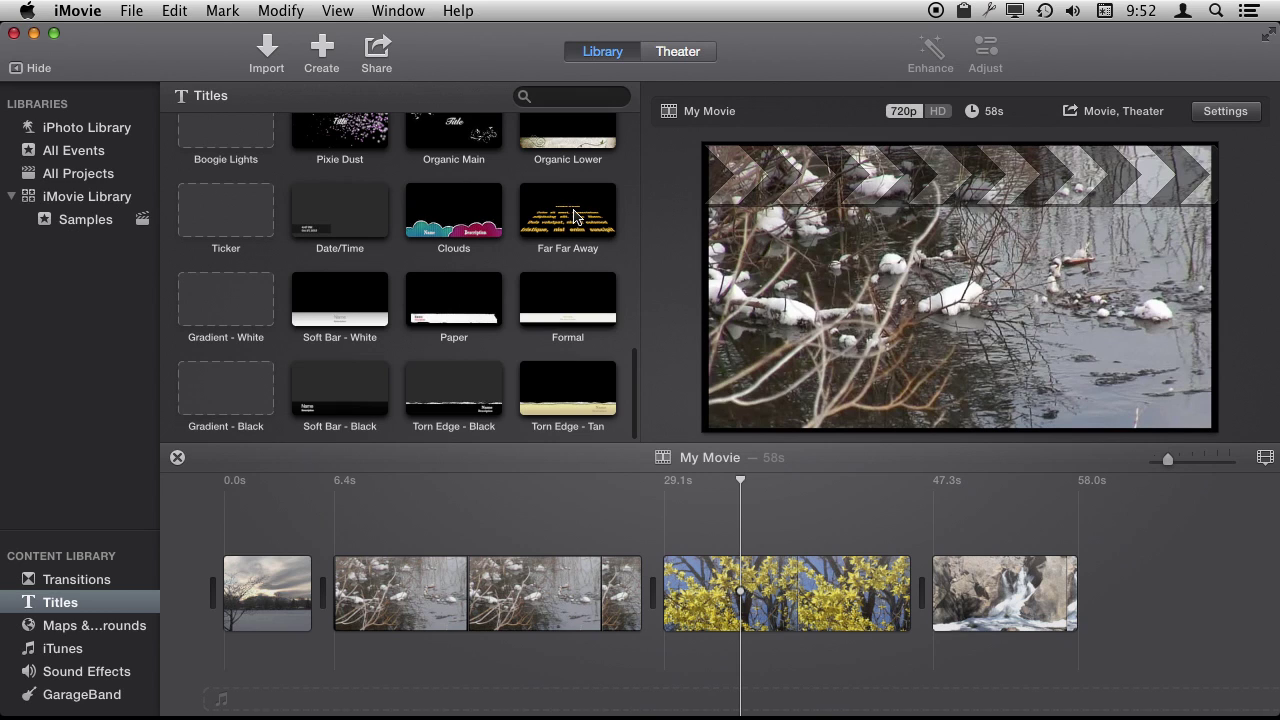
{"action": "left_click", "coordinate": [574, 216]}
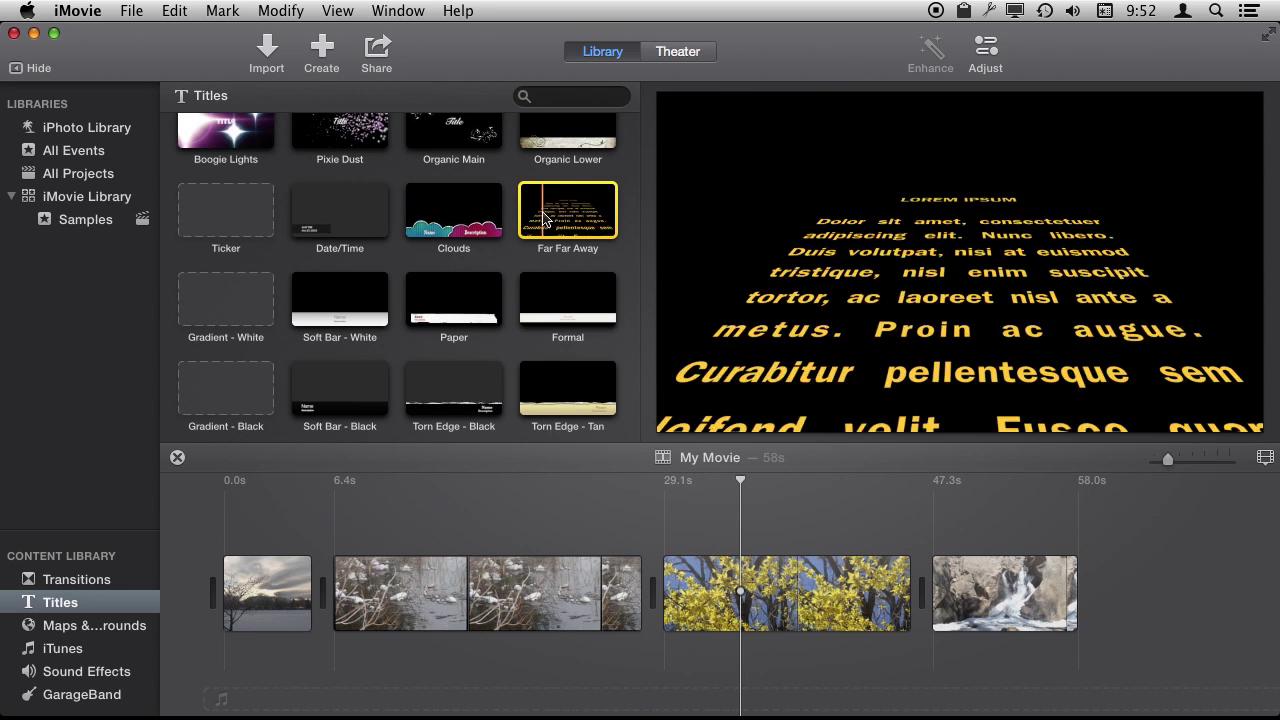
{"action": "scroll", "coordinate": [587, 219], "scroll_direction": "up", "scroll_amount": 3}
{"action": "scroll", "coordinate": [587, 219], "scroll_direction": "up", "scroll_amount": 10}
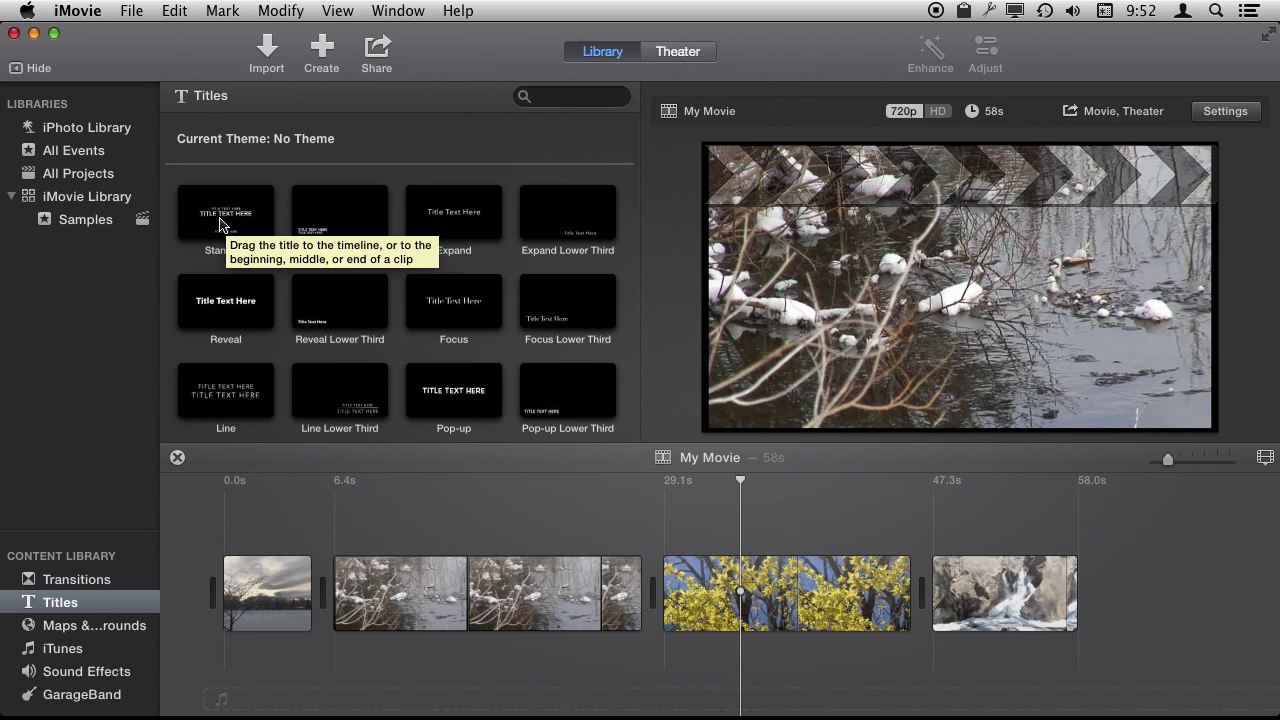
{"action": "scroll", "coordinate": [418, 357], "scroll_direction": "down", "scroll_amount": 10}
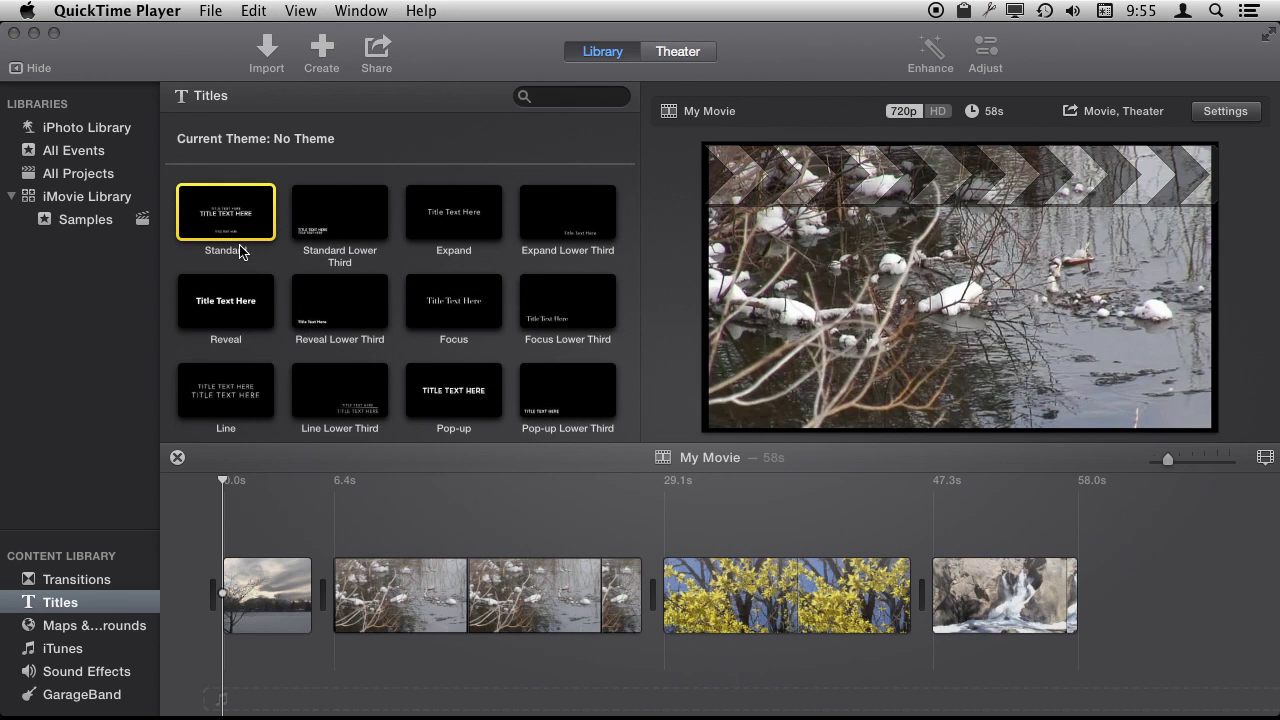
Step: Add a Standard title before the first clip and a Standard Lower Third title over the start of the snowy sunset clip
{"action": "left_click_drag", "start_coordinate": [240, 220], "coordinate": [222, 588]}
{"action": "left_click_drag", "start_coordinate": [205, 270], "coordinate": [202, 588]}
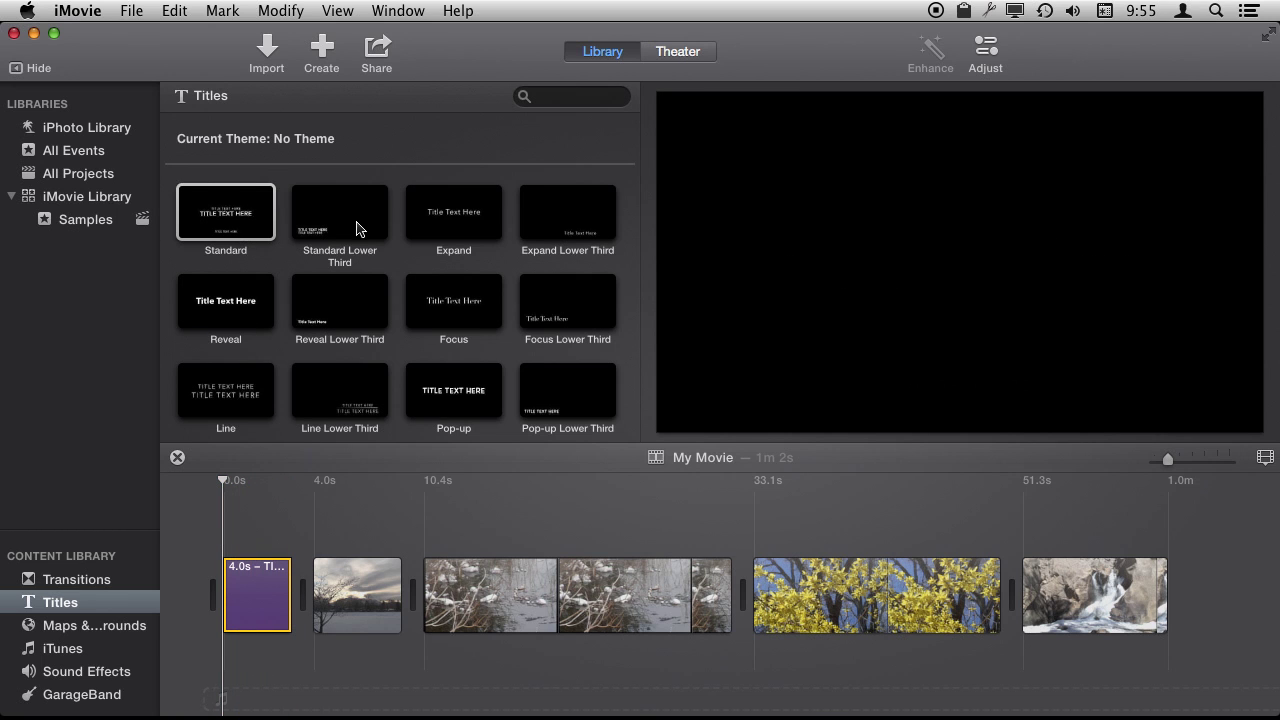
{"action": "left_click_drag", "start_coordinate": [349, 228], "coordinate": [328, 522]}
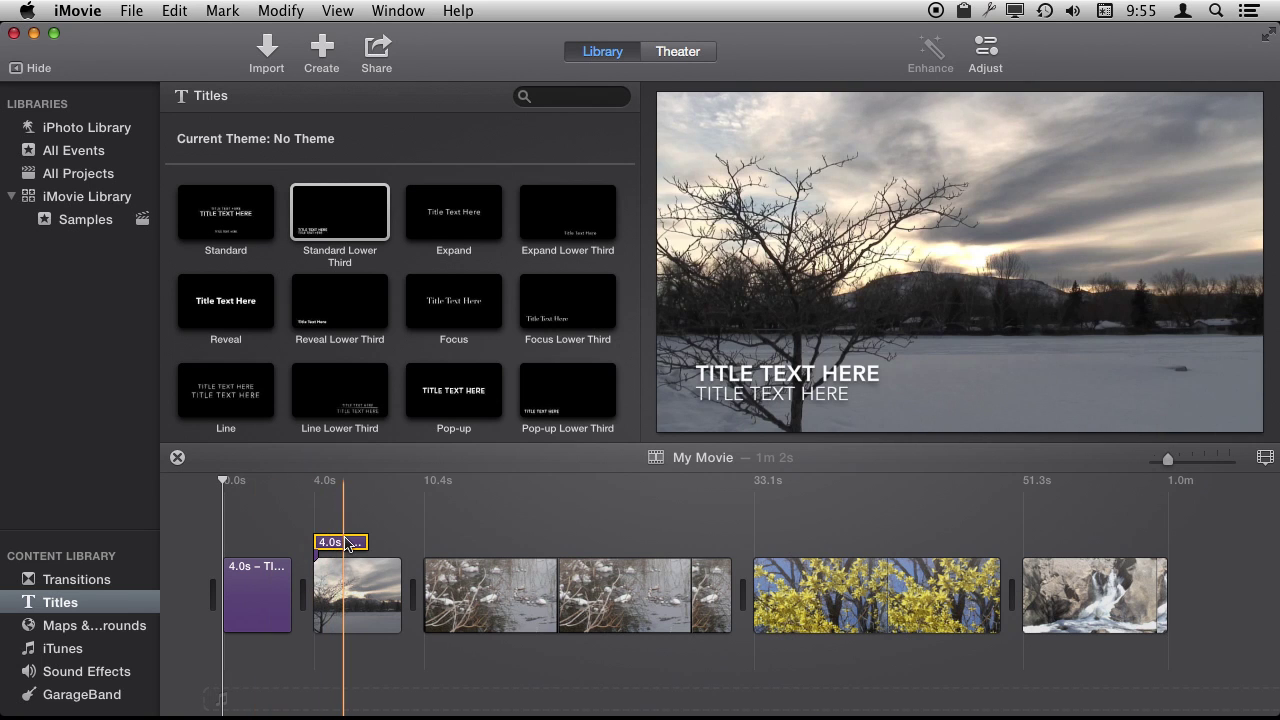
{"action": "left_click", "coordinate": [329, 517]}
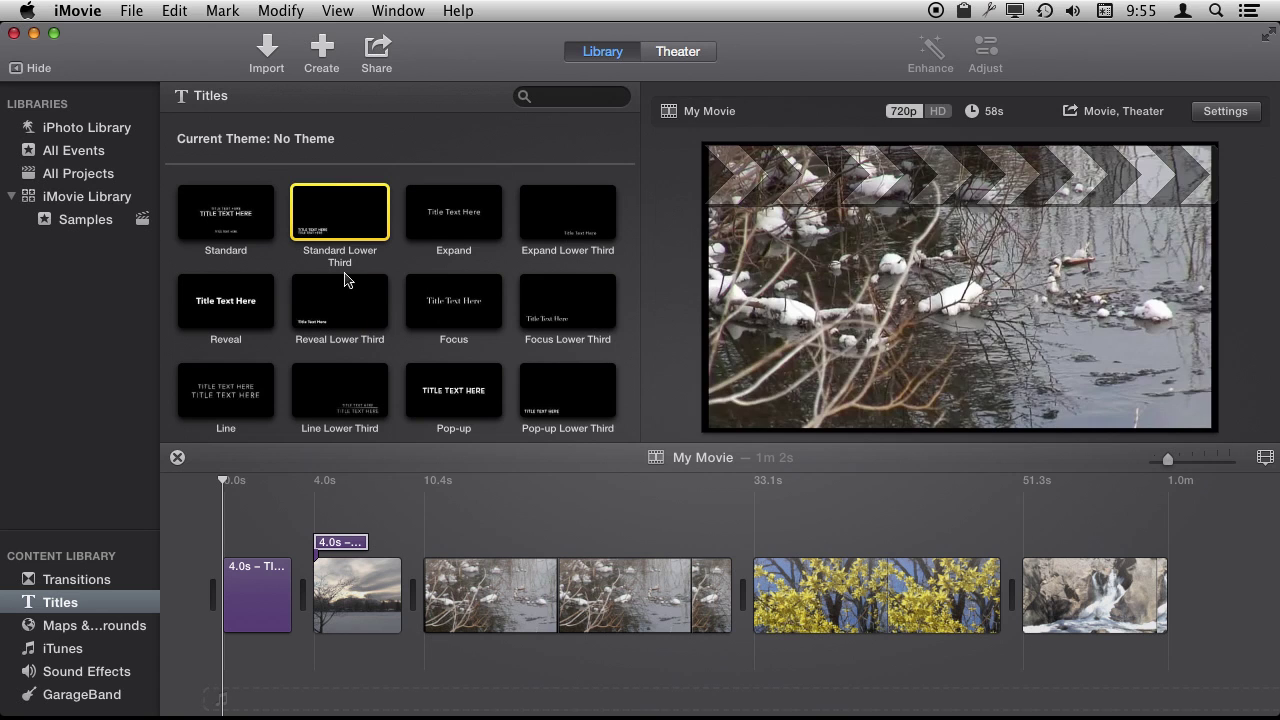
Step: Place a Paper title over the beginning of the snowy pond clip and preview it at the playhead
{"action": "scroll", "coordinate": [369, 368], "scroll_direction": "down", "scroll_amount": 10}
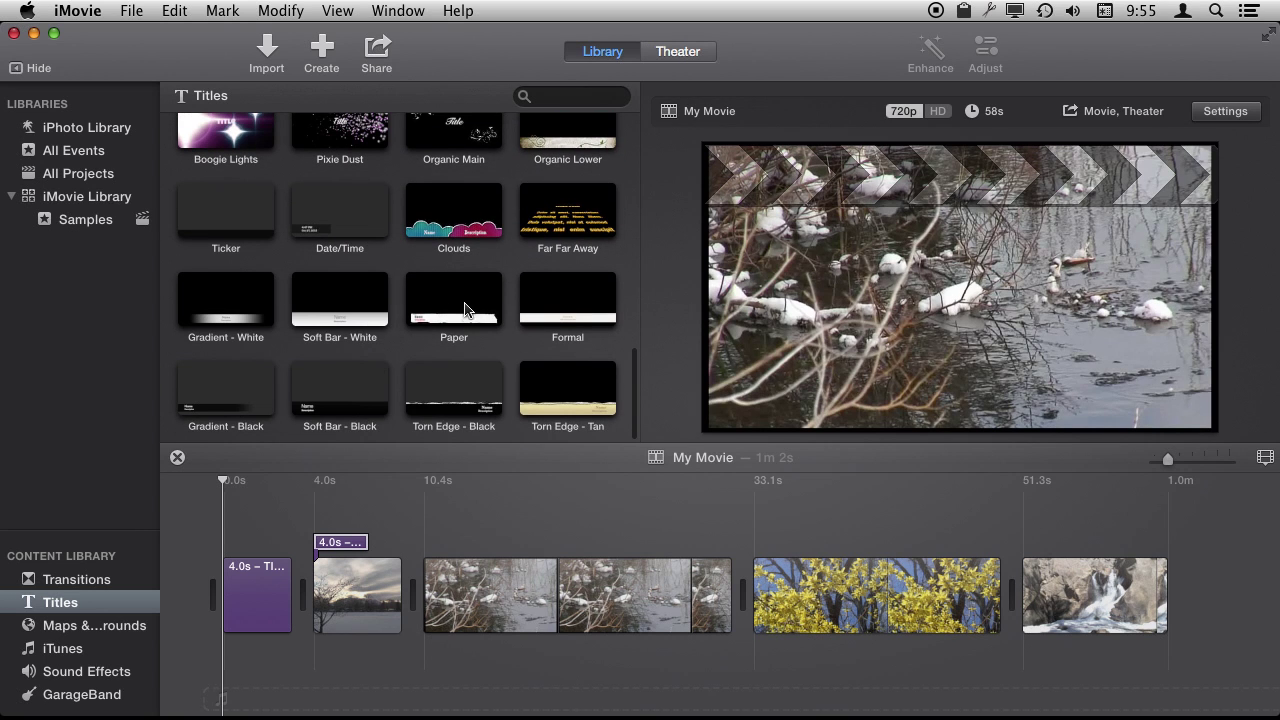
{"action": "left_click", "coordinate": [364, 316]}
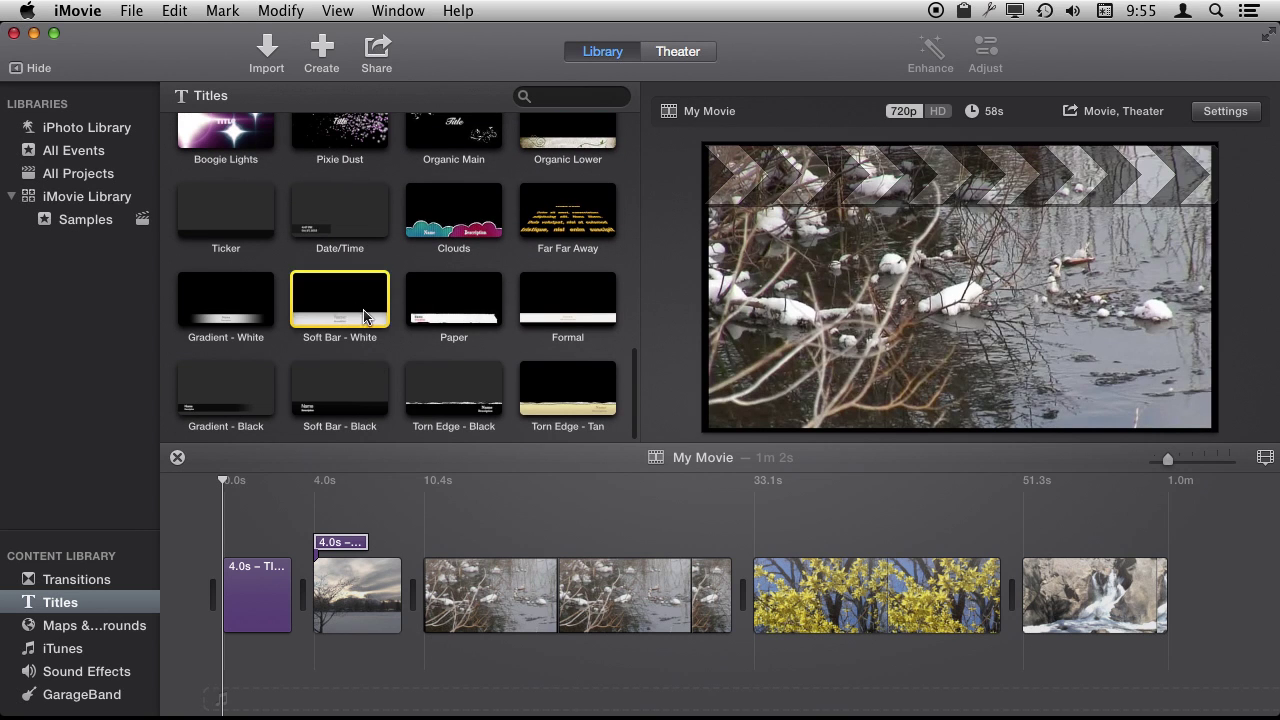
{"action": "left_click", "coordinate": [460, 306]}
{"action": "left_click_drag", "start_coordinate": [458, 300], "coordinate": [452, 524]}
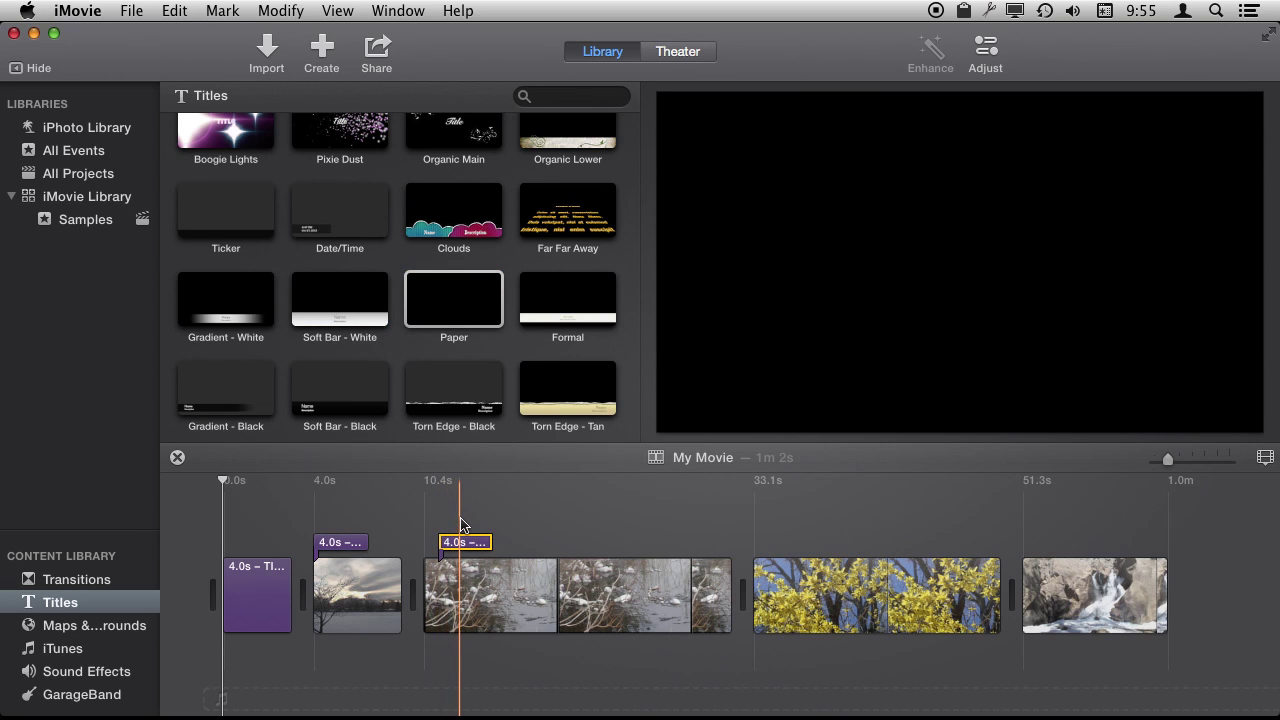
{"action": "left_click", "coordinate": [461, 521]}
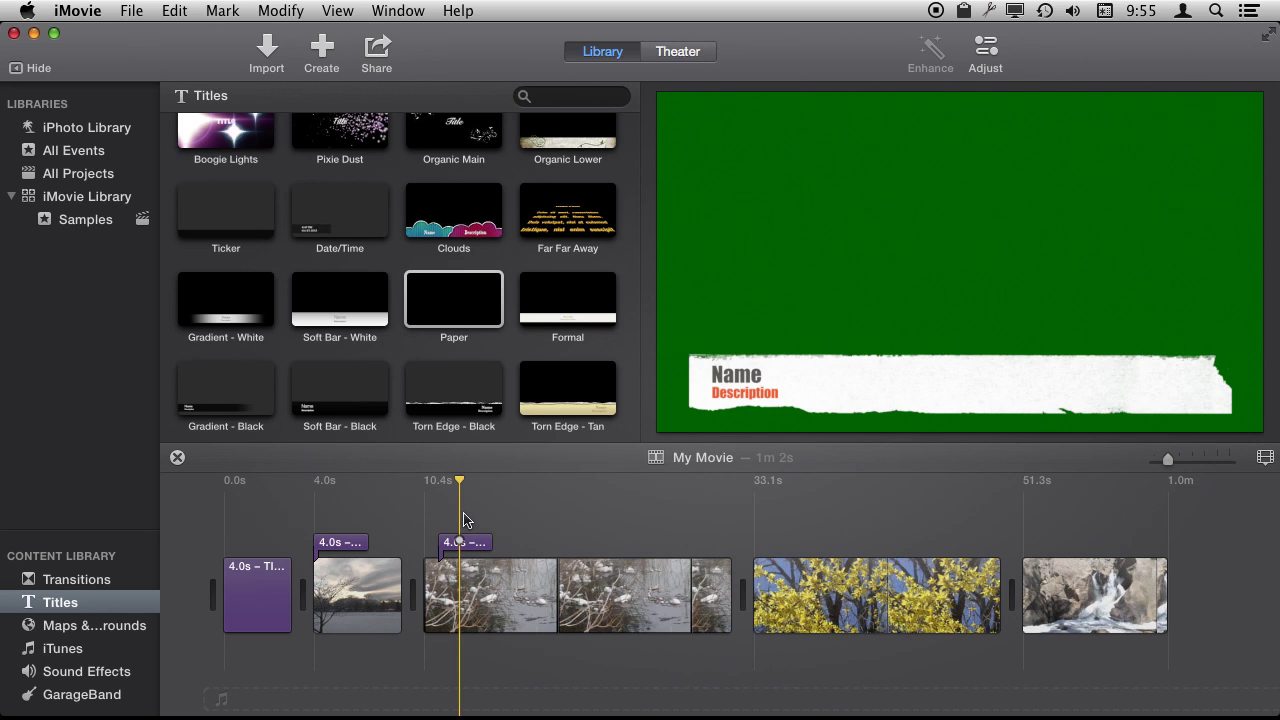
{"action": "left_click", "coordinate": [464, 527]}
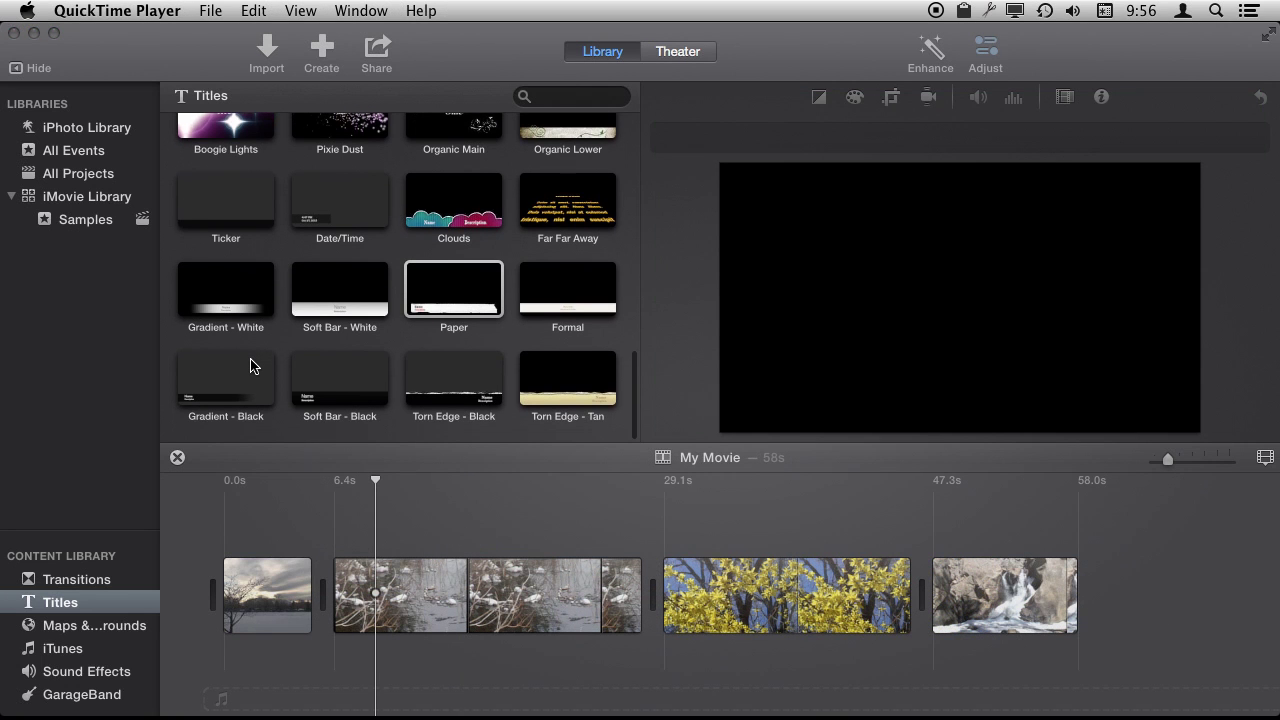
Step: Add a Centered title at the start of the movie, before the first clip, and select it
{"action": "scroll", "coordinate": [250, 366], "scroll_direction": "up", "scroll_amount": 5}
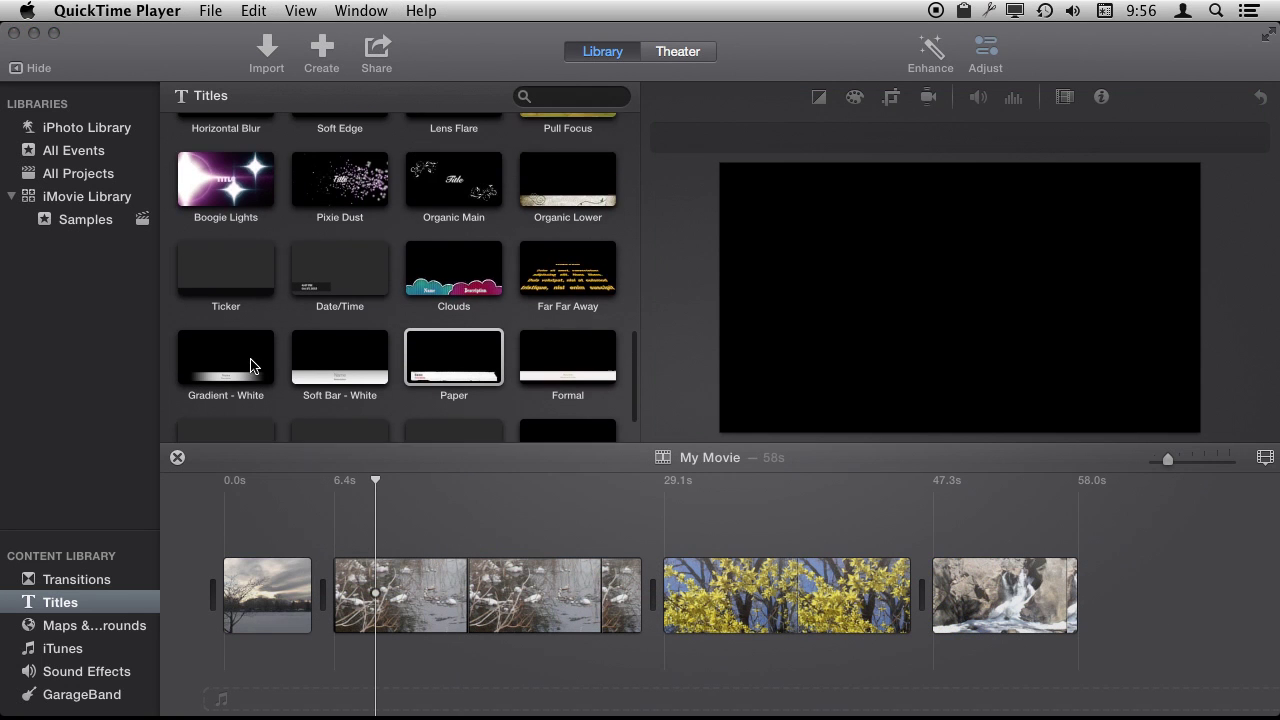
{"action": "scroll", "coordinate": [251, 364], "scroll_direction": "up", "scroll_amount": 4}
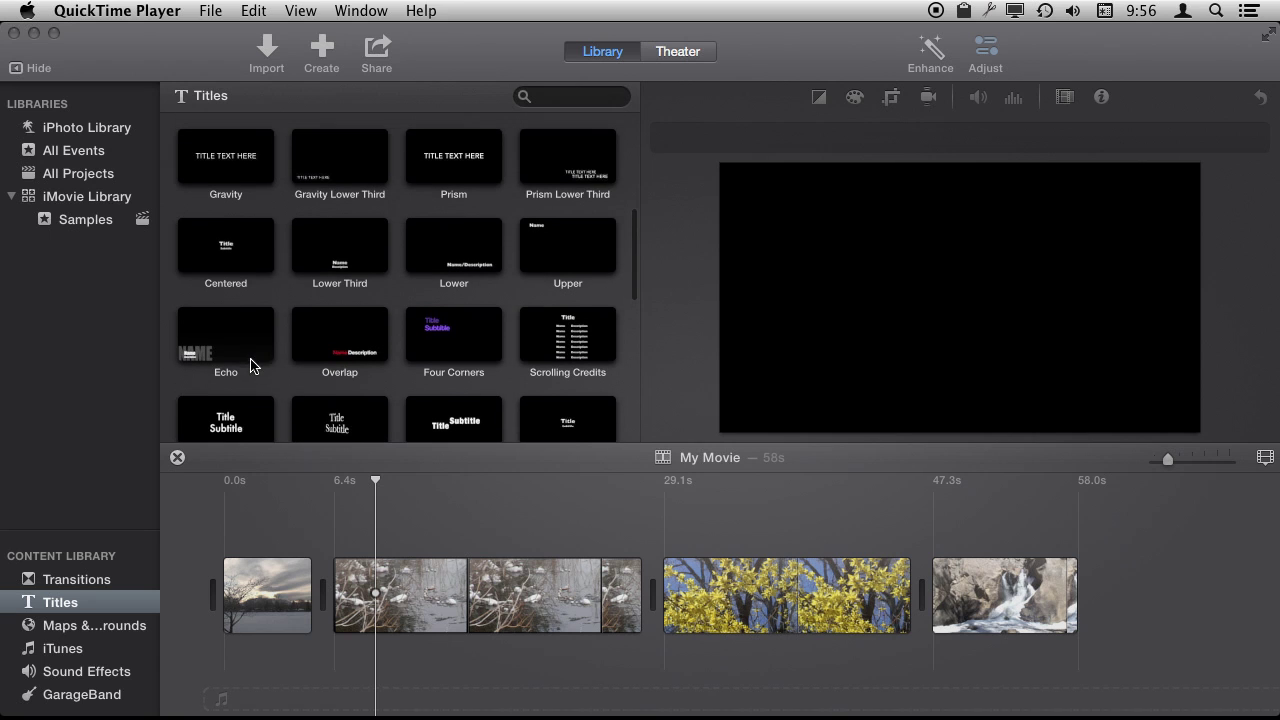
{"action": "left_click", "coordinate": [252, 267]}
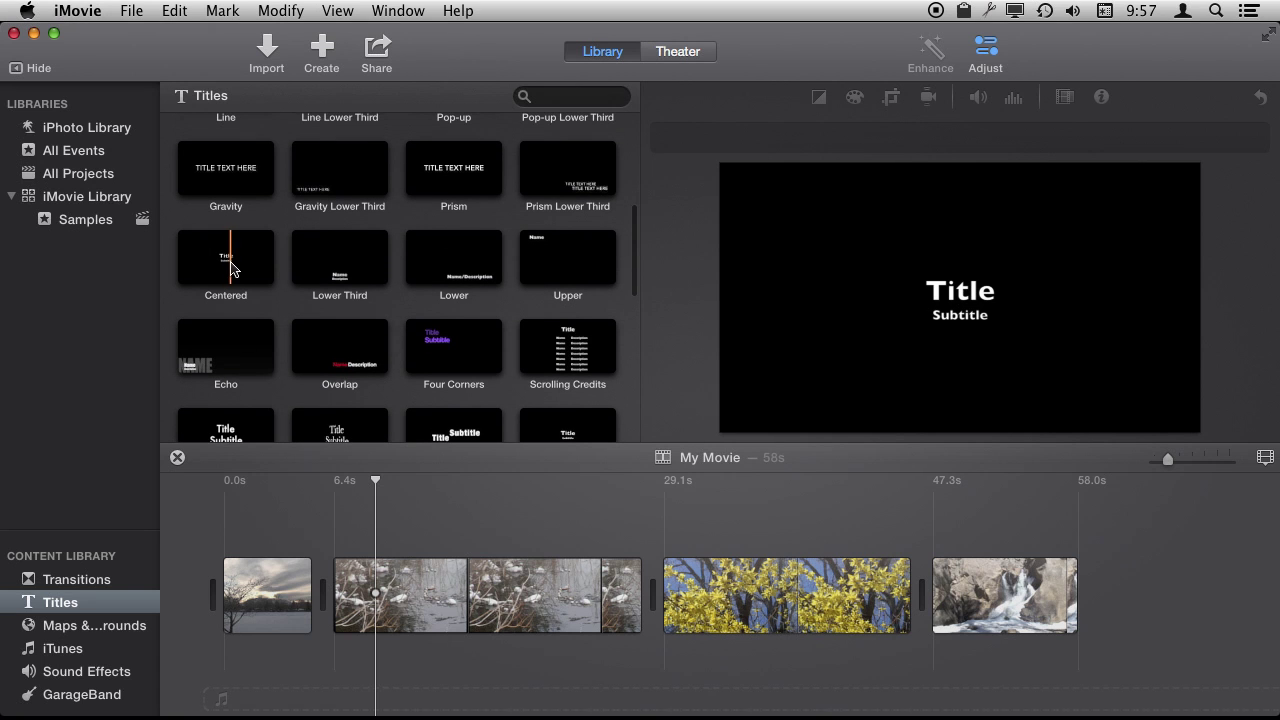
{"action": "left_click", "coordinate": [239, 274]}
{"action": "left_click_drag", "start_coordinate": [239, 274], "coordinate": [198, 576]}
{"action": "left_click", "coordinate": [256, 578]}
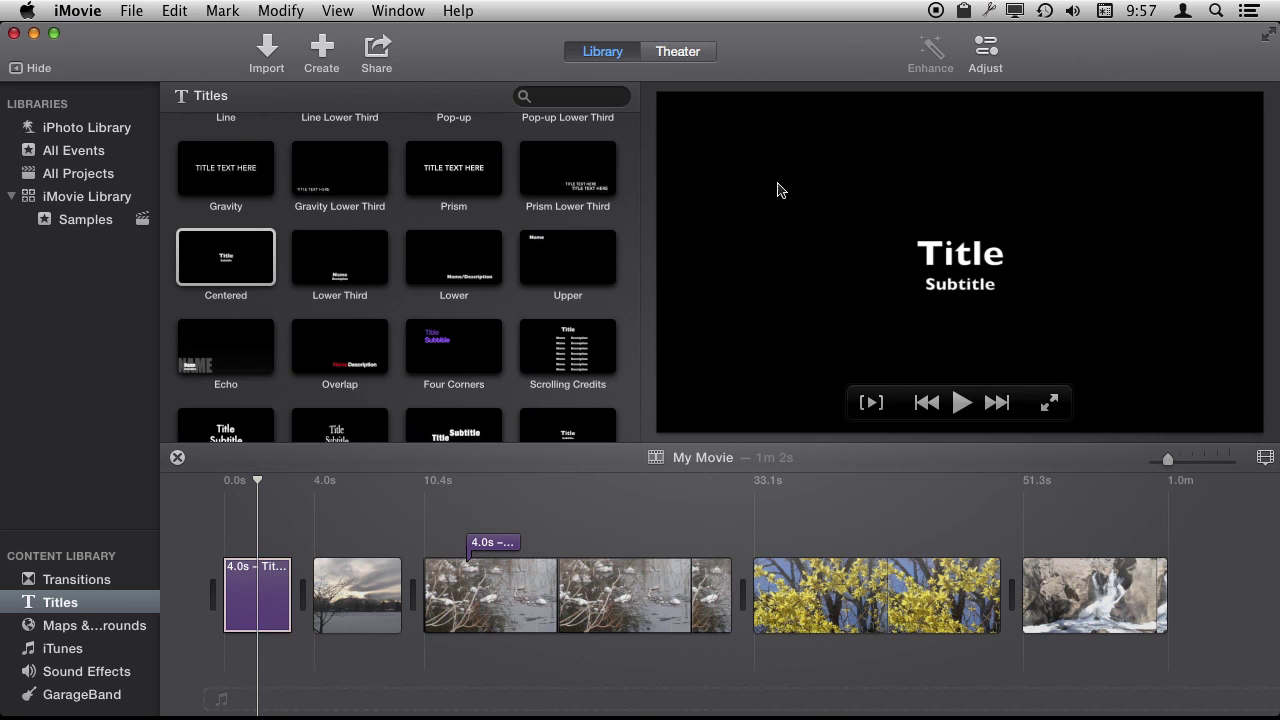
Step: Change the colour of the word "Title" in the opening Centered title to light red
{"action": "left_click", "coordinate": [981, 56]}
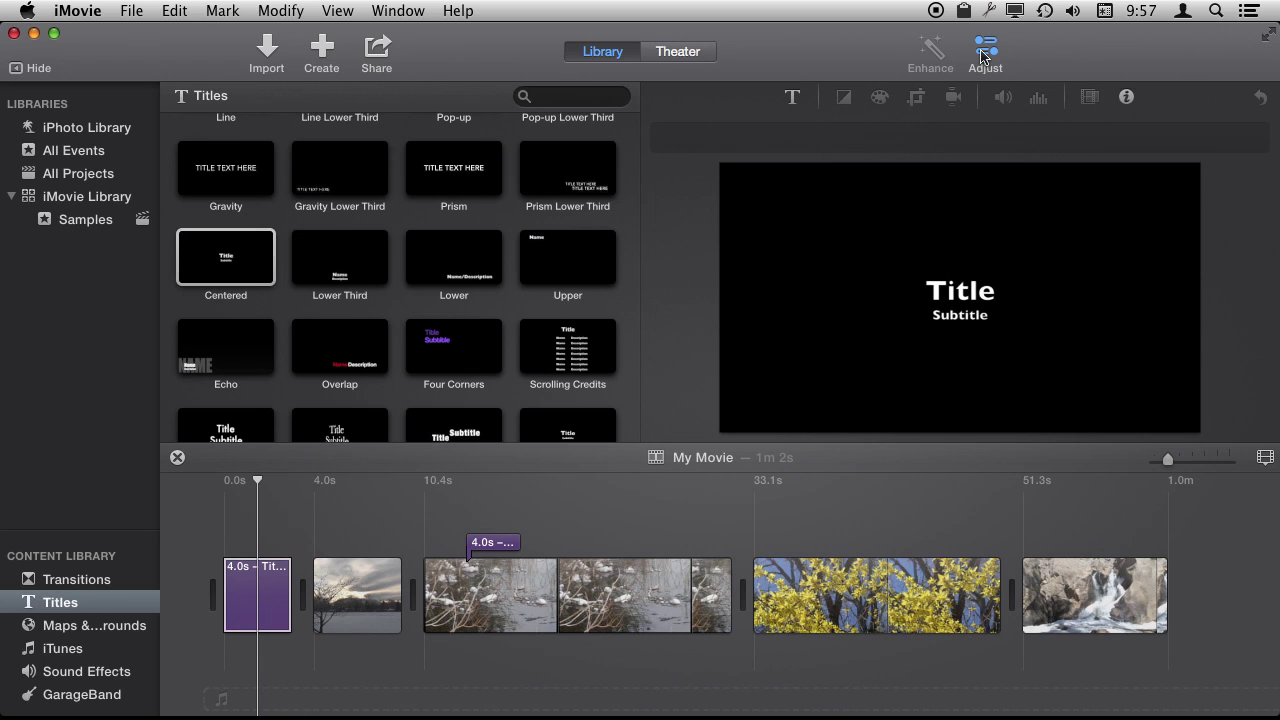
{"action": "double_click", "coordinate": [934, 294]}
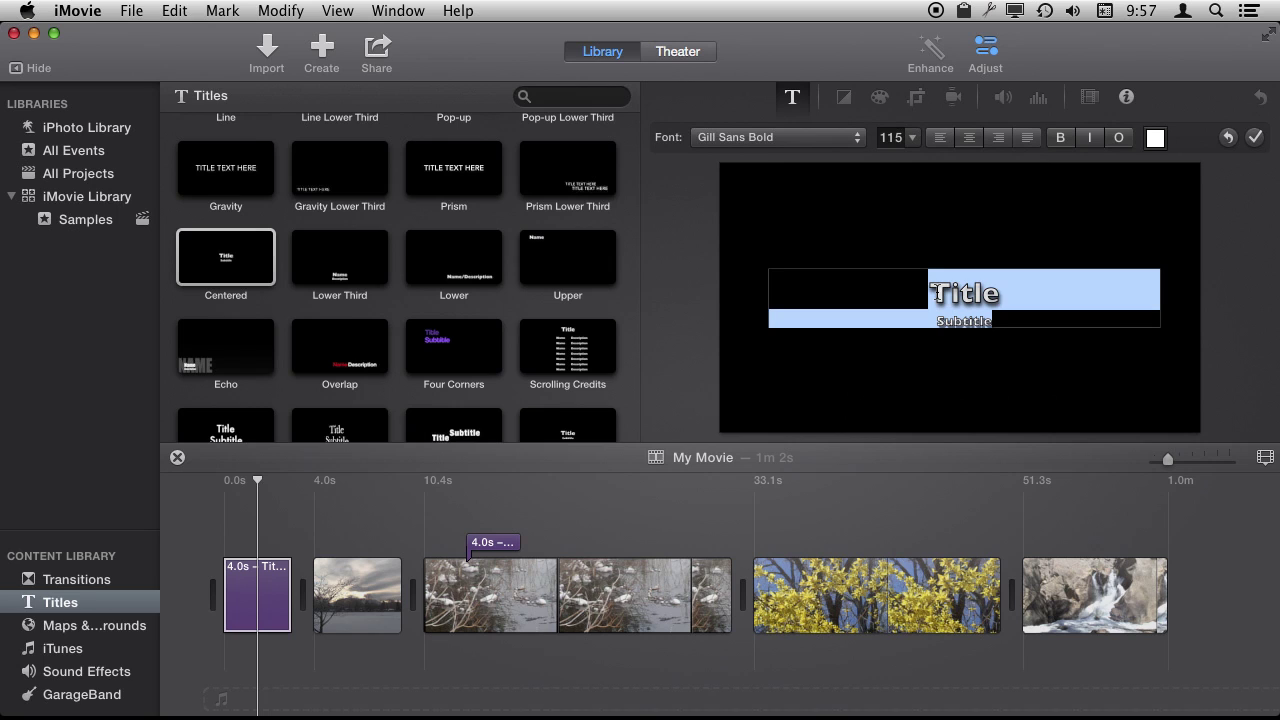
{"action": "left_click", "coordinate": [1005, 302]}
{"action": "left_click_drag", "start_coordinate": [1020, 290], "coordinate": [914, 282]}
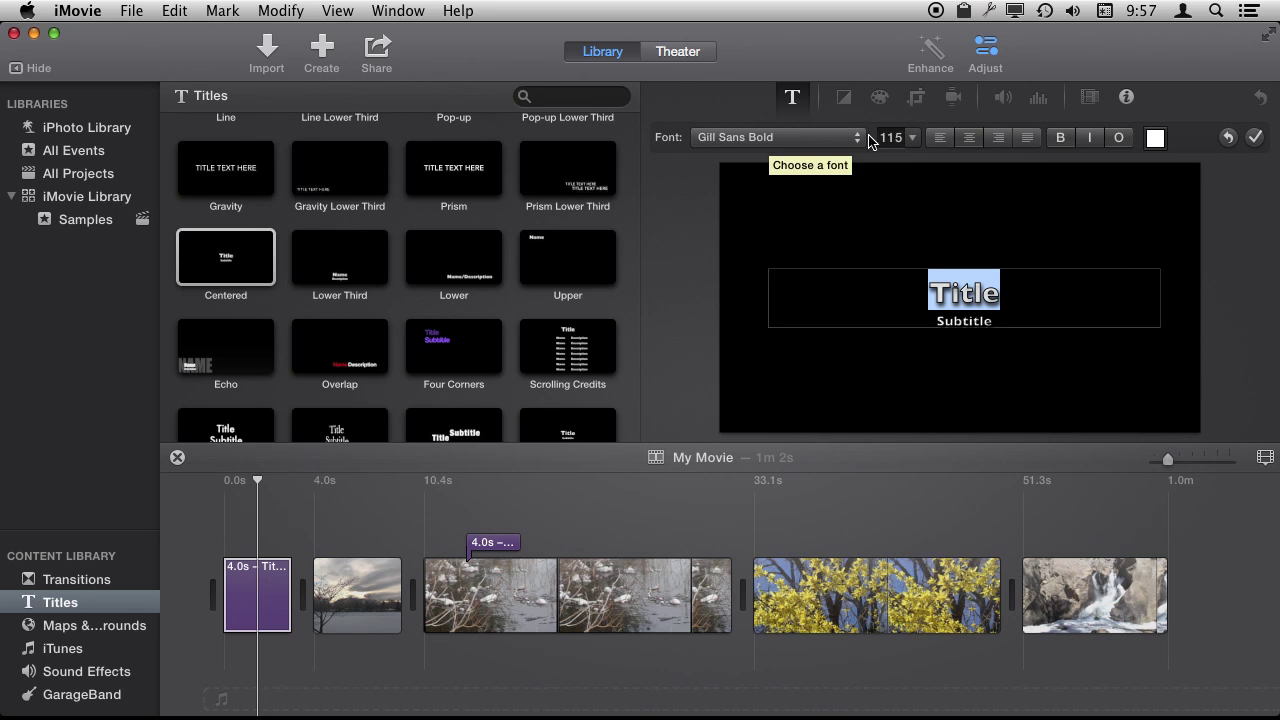
{"action": "left_click", "coordinate": [1060, 139]}
{"action": "left_click", "coordinate": [1059, 141]}
{"action": "left_click", "coordinate": [1155, 140]}
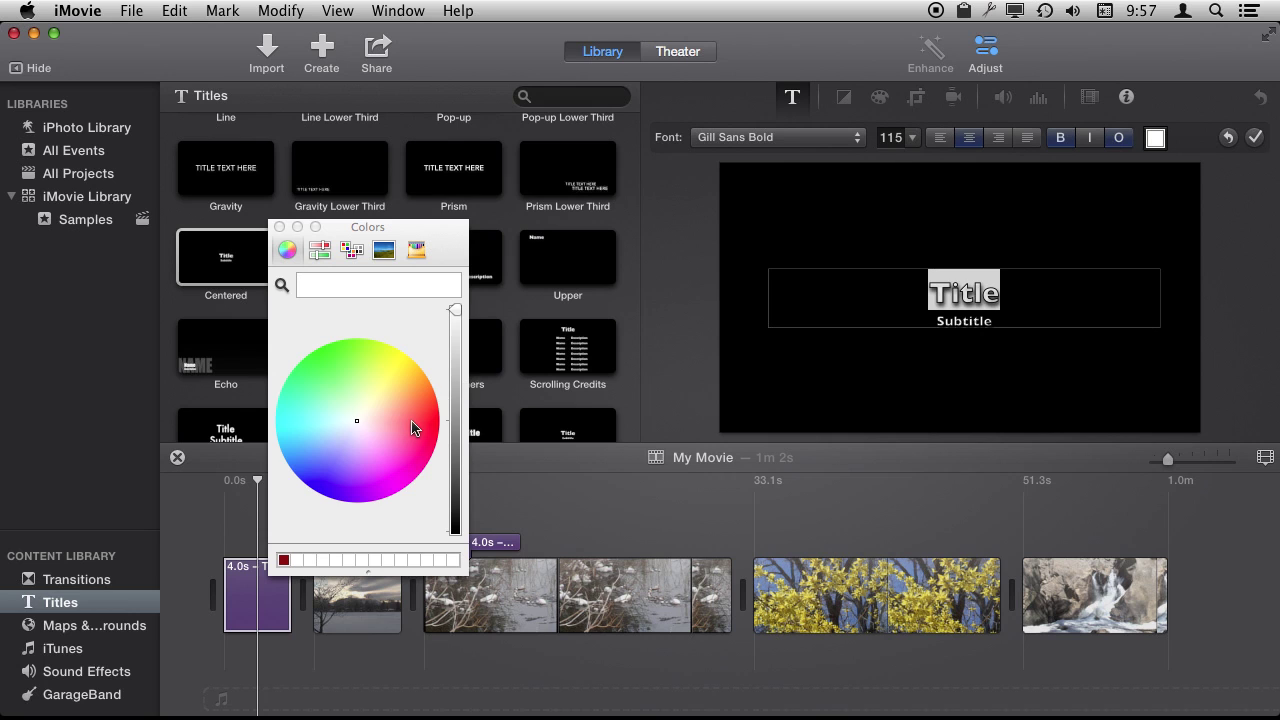
{"action": "left_click", "coordinate": [405, 424]}
{"action": "left_click", "coordinate": [280, 227]}
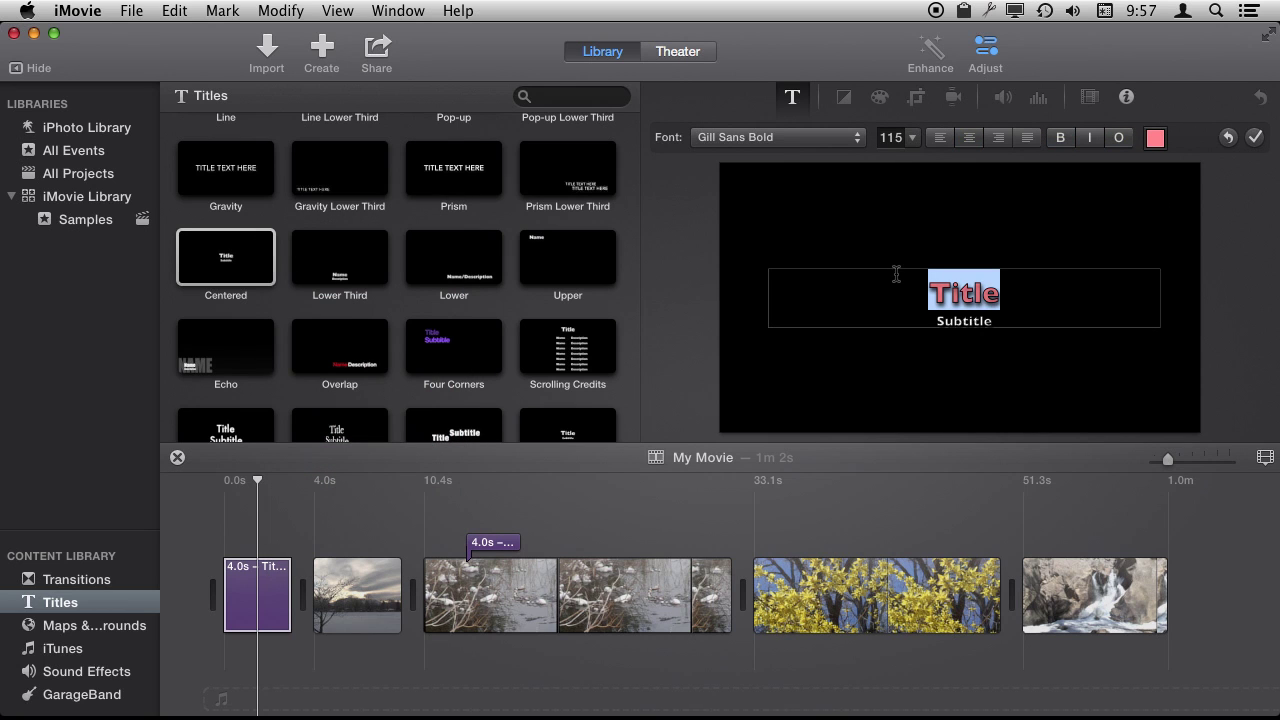
Step: Try adding an extra line of text below the main line of the Centered title and delete it again
{"action": "left_click", "coordinate": [968, 328]}
{"action": "left_click", "coordinate": [931, 286]}
{"action": "left_click", "coordinate": [1018, 295]}
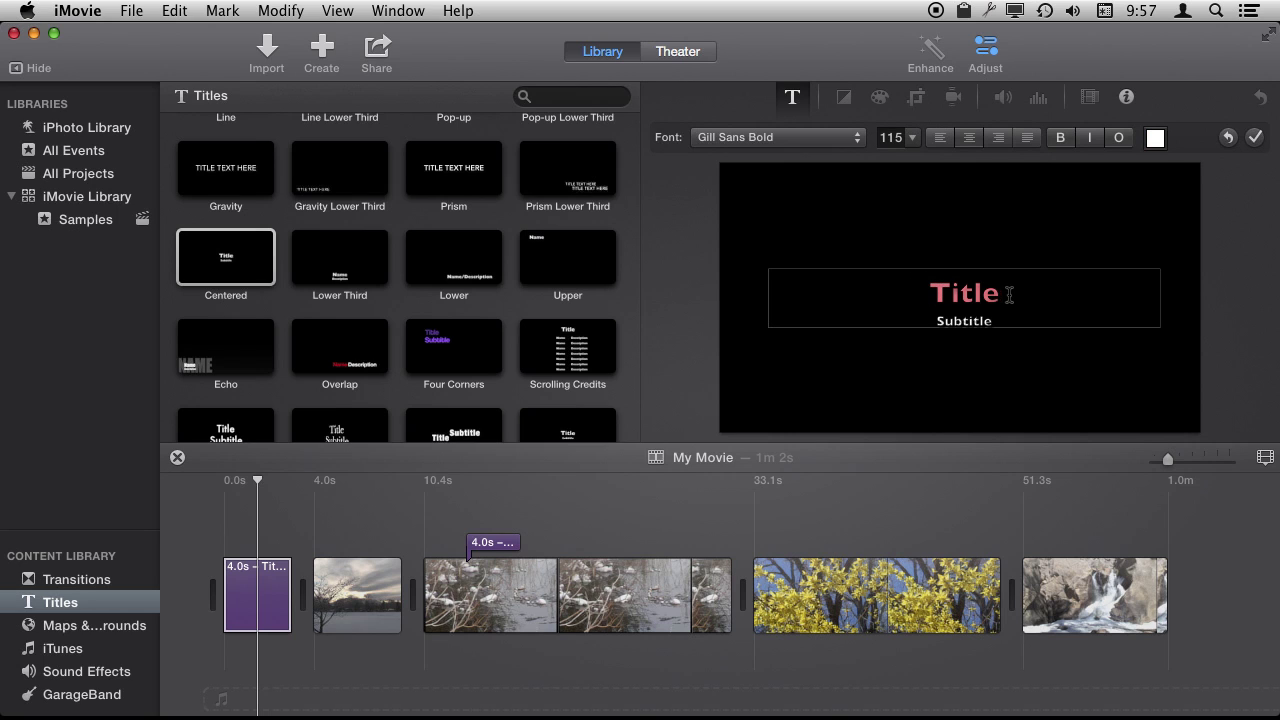
{"action": "key", "text": "Return"}
{"action": "type", "text": "ddsf"}
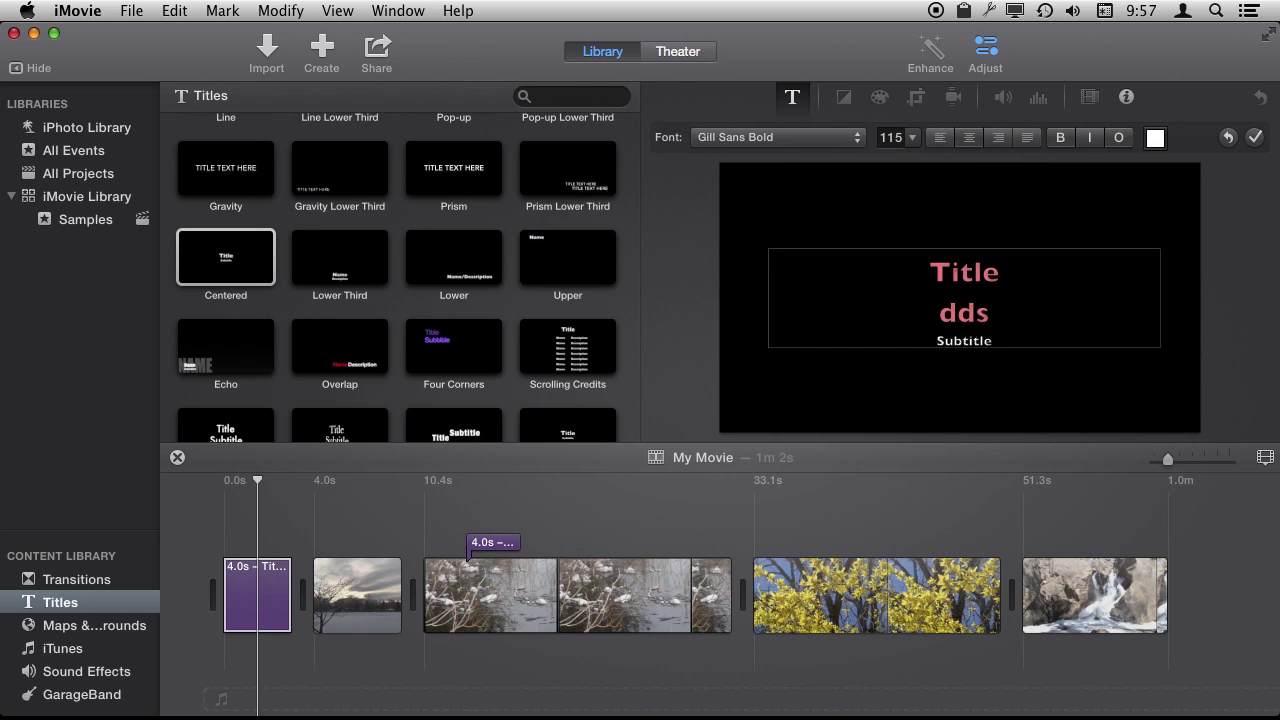
{"action": "key", "text": "BackSpace"}
{"action": "key", "text": "BackSpace"}
{"action": "key", "text": "BackSpace"}
{"action": "key", "text": "BackSpace"}
{"action": "key", "text": "BackSpace"}
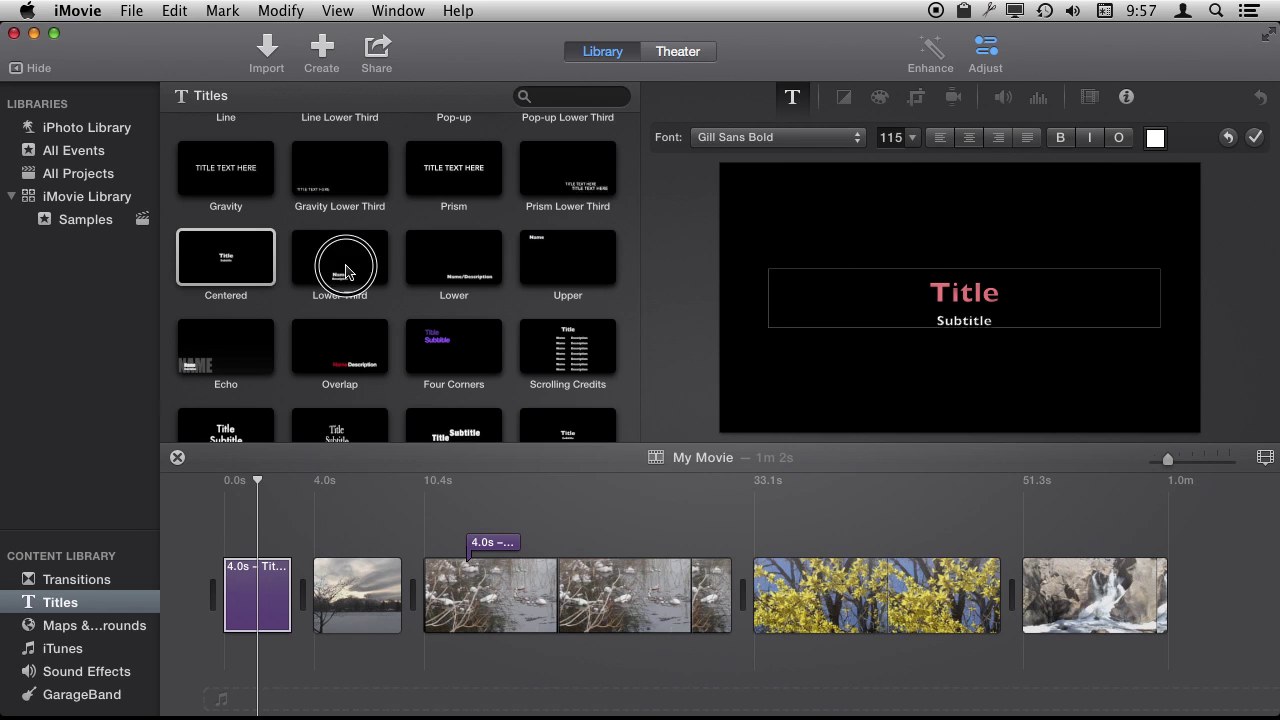
Step: Add a Lower Third title over the start of the snowy sunset clip and open its Name text for editing
{"action": "left_click_drag", "start_coordinate": [326, 263], "coordinate": [336, 572]}
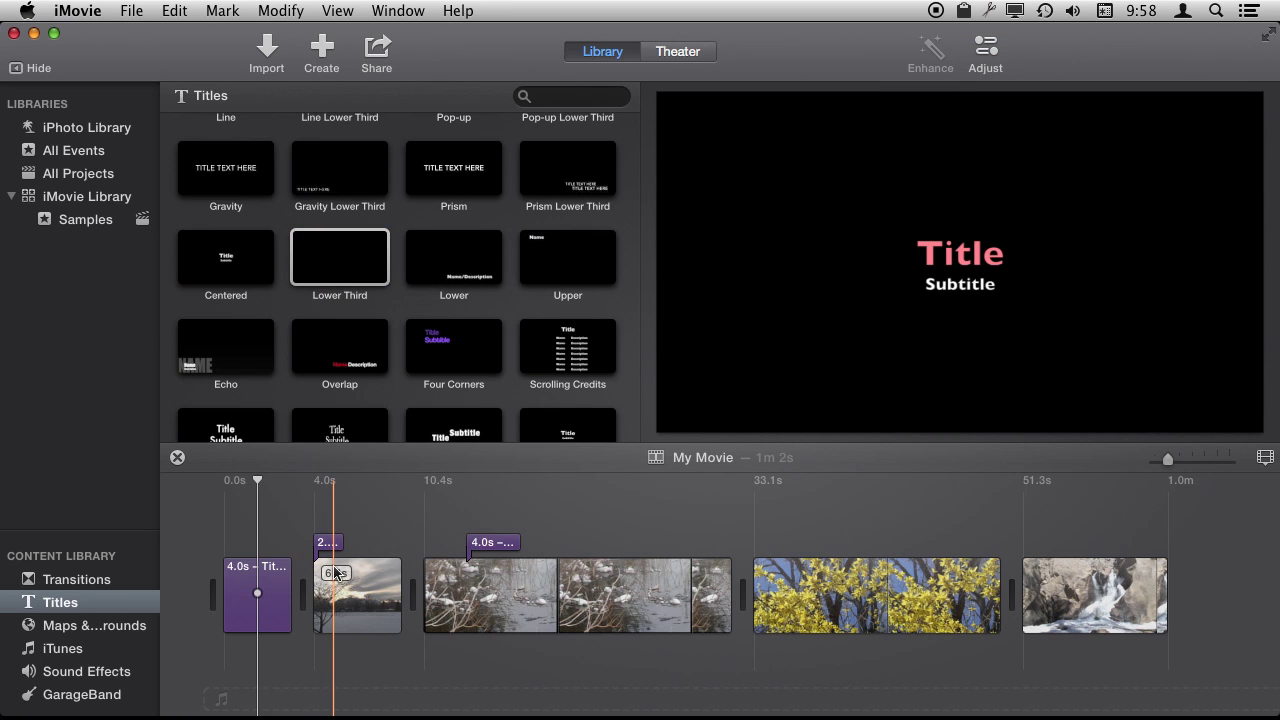
{"action": "left_click", "coordinate": [320, 542]}
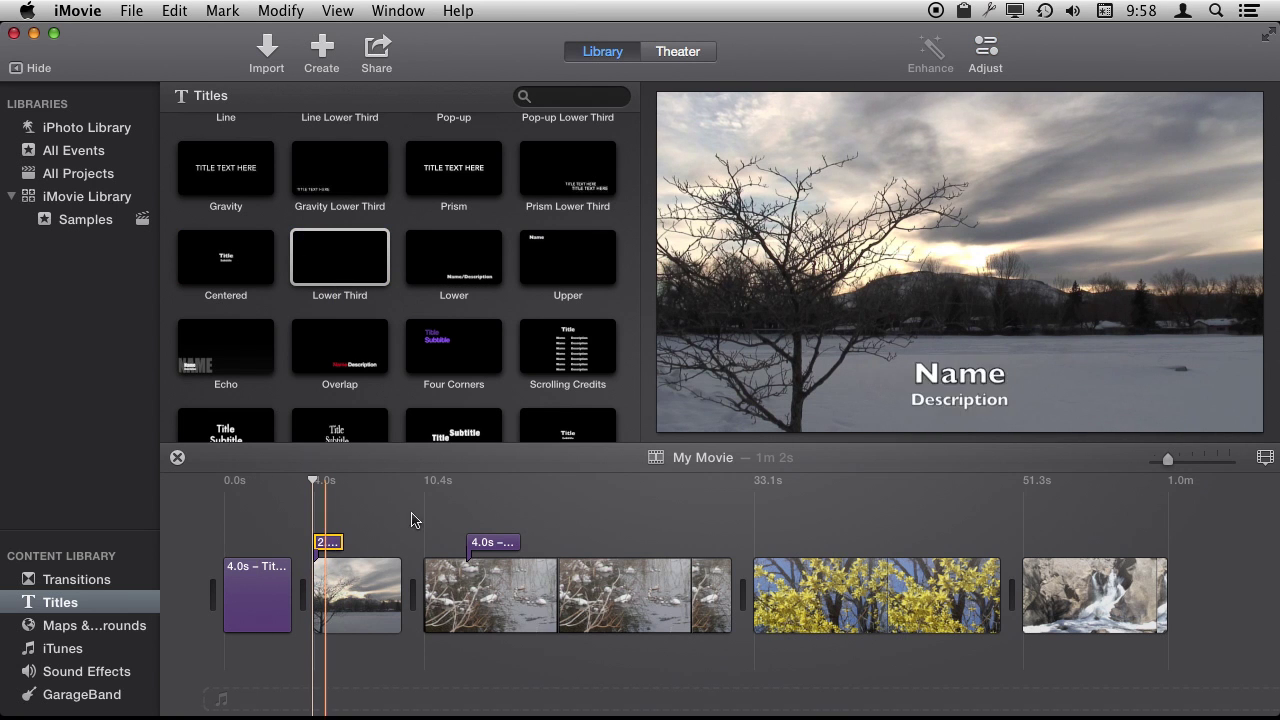
{"action": "left_click", "coordinate": [310, 479]}
{"action": "left_click_drag", "start_coordinate": [310, 479], "coordinate": [326, 479]}
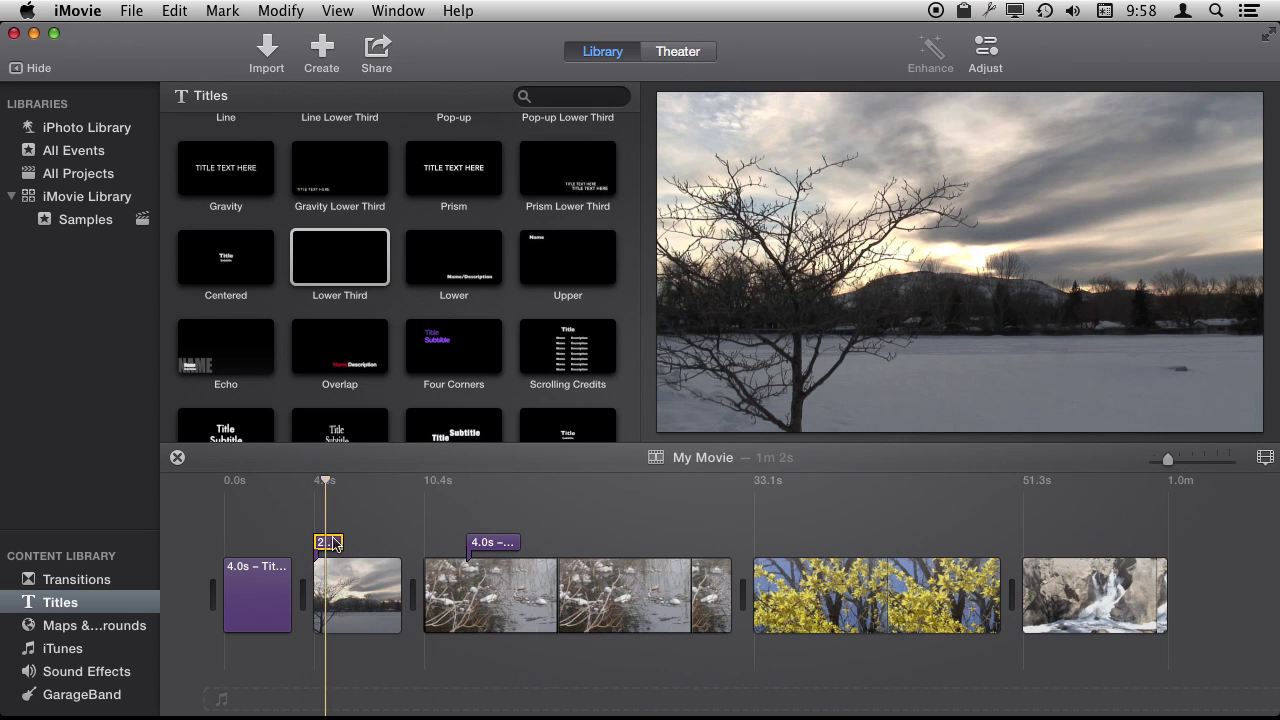
{"action": "left_click", "coordinate": [985, 52]}
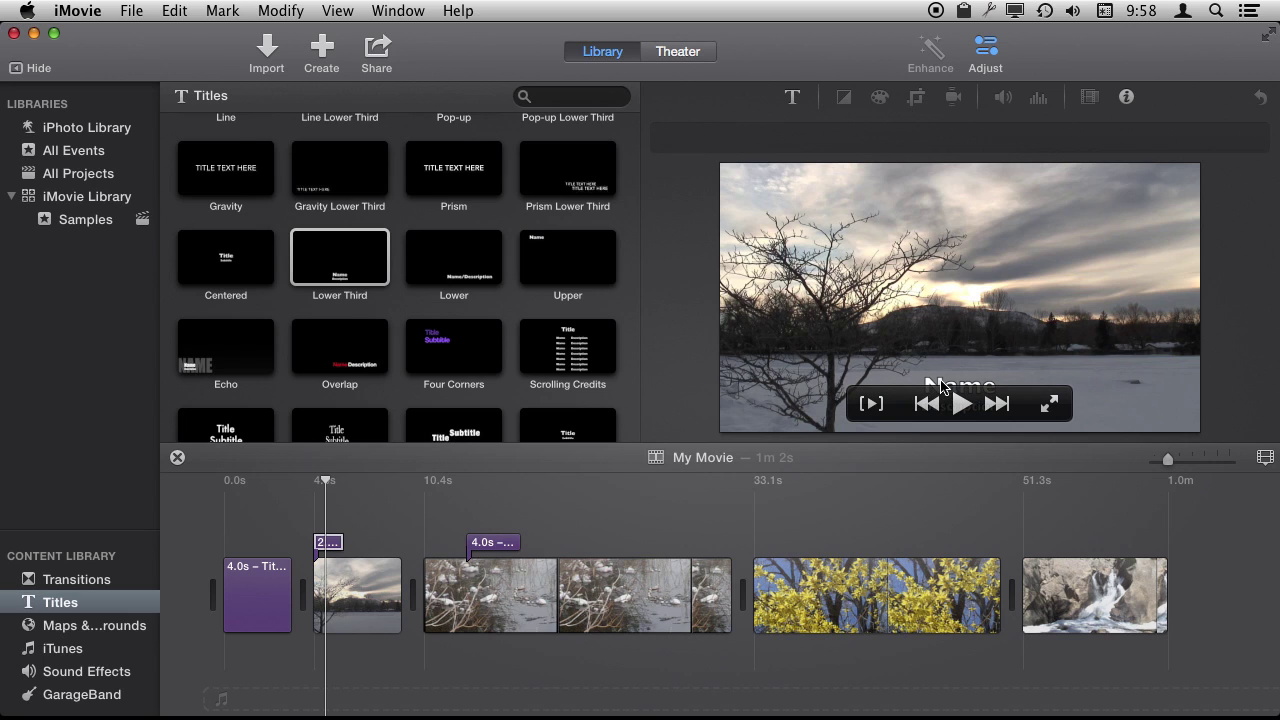
{"action": "double_click", "coordinate": [935, 388]}
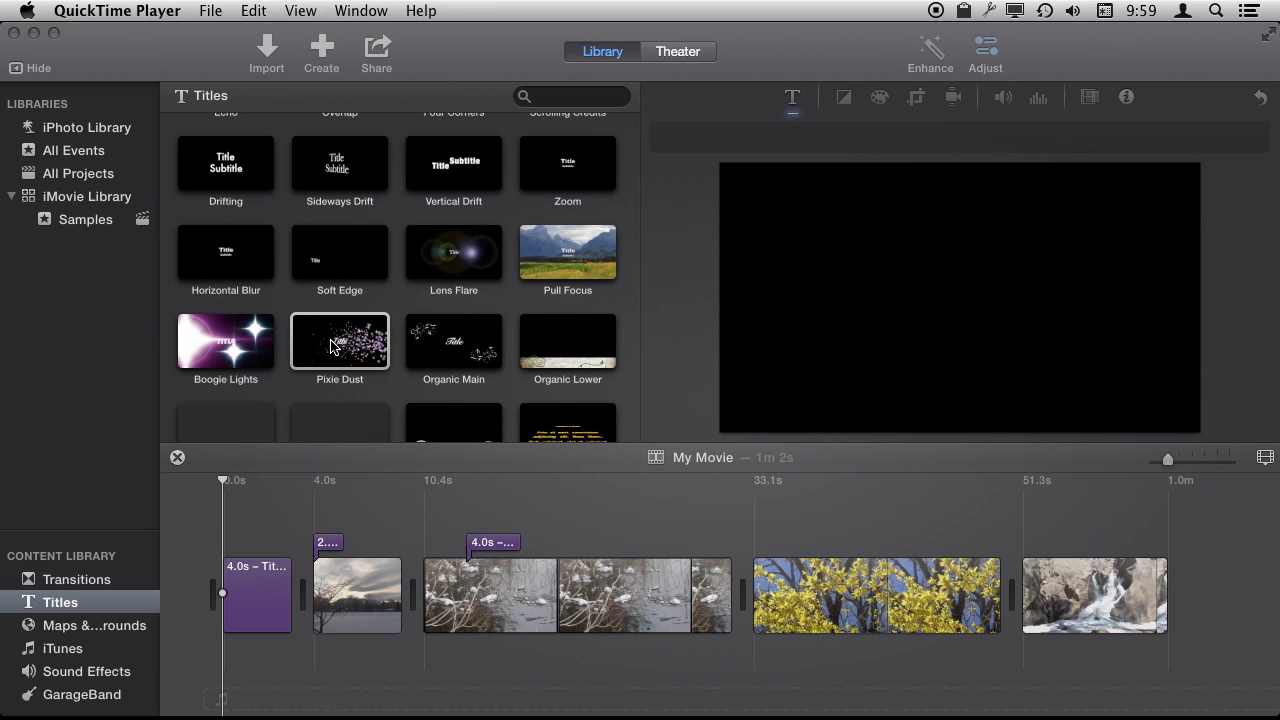
Step: Add a Pixie Dust title at the very beginning of the movie and open its text for editing
{"action": "left_click_drag", "start_coordinate": [330, 341], "coordinate": [214, 578]}
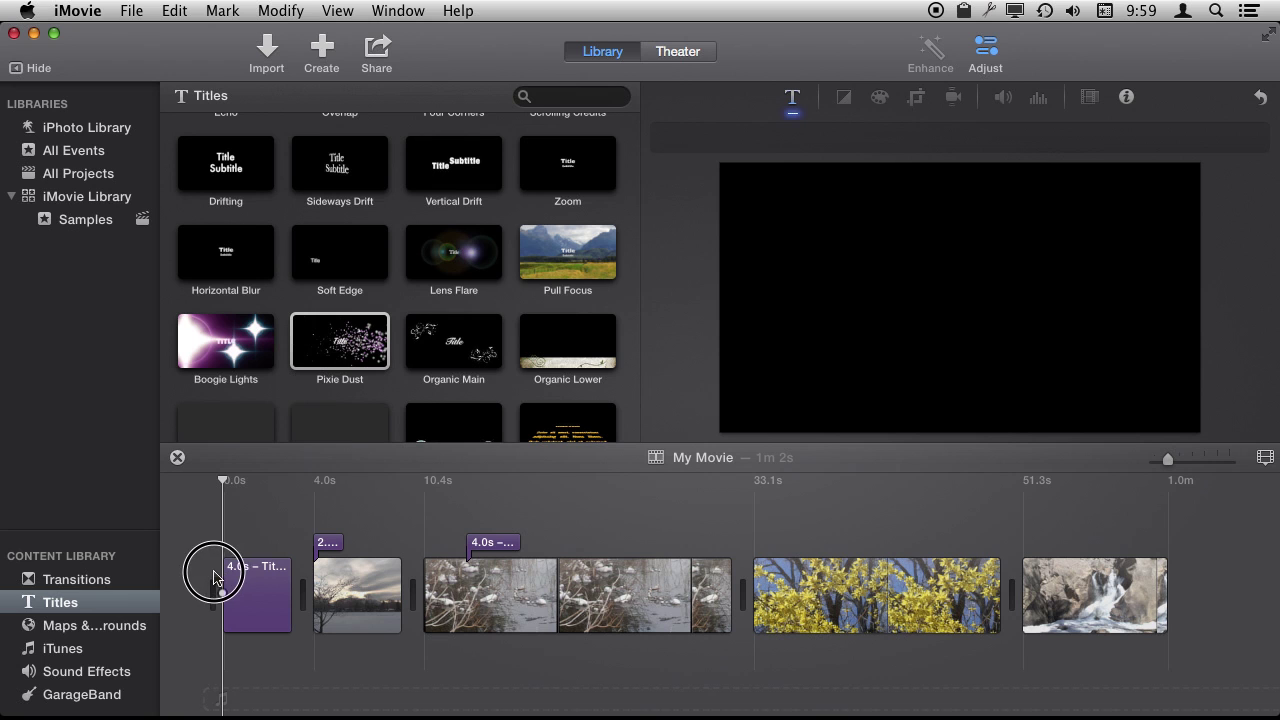
{"action": "left_click", "coordinate": [330, 343]}
{"action": "left_click_drag", "start_coordinate": [330, 343], "coordinate": [197, 578]}
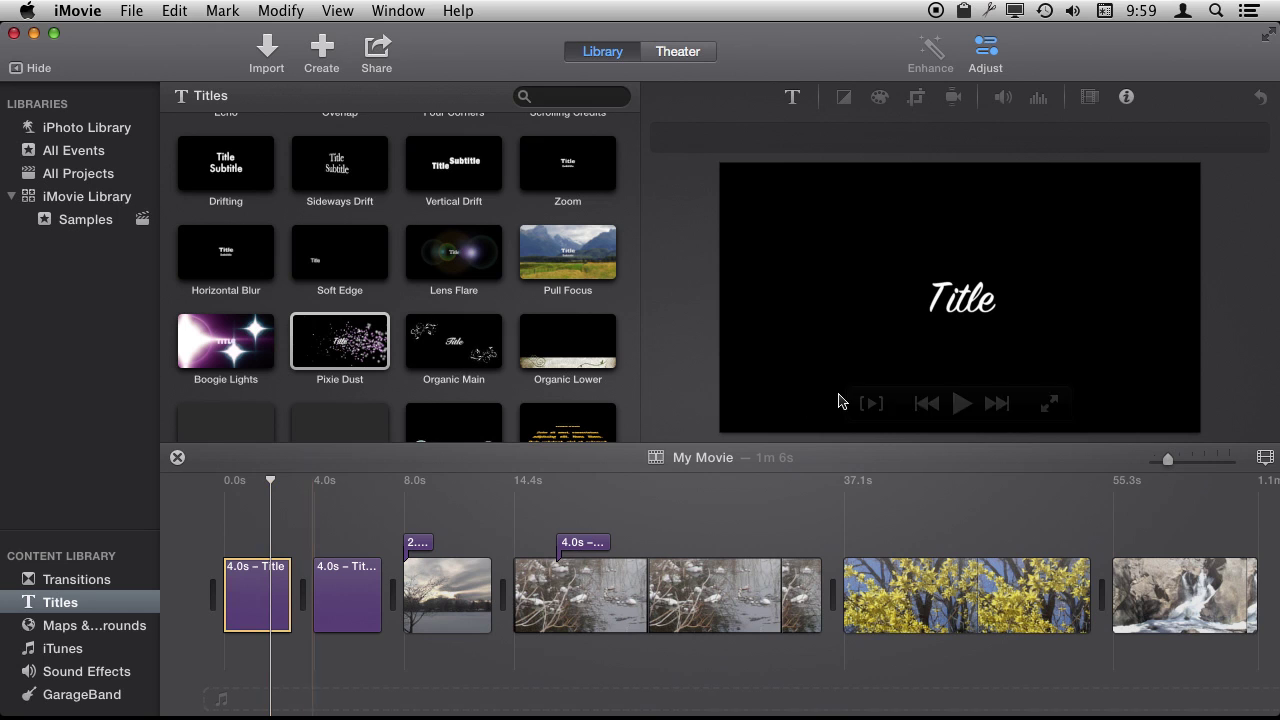
{"action": "left_click", "coordinate": [792, 97]}
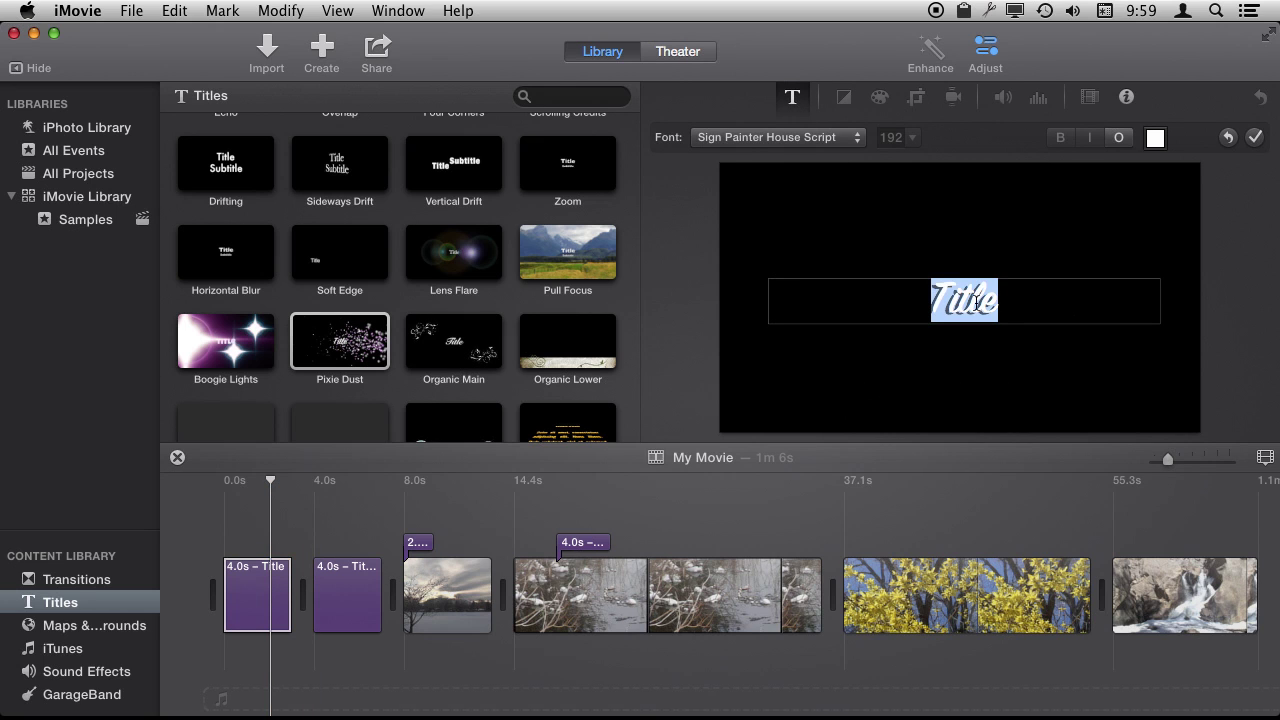
{"action": "left_click", "coordinate": [964, 298]}
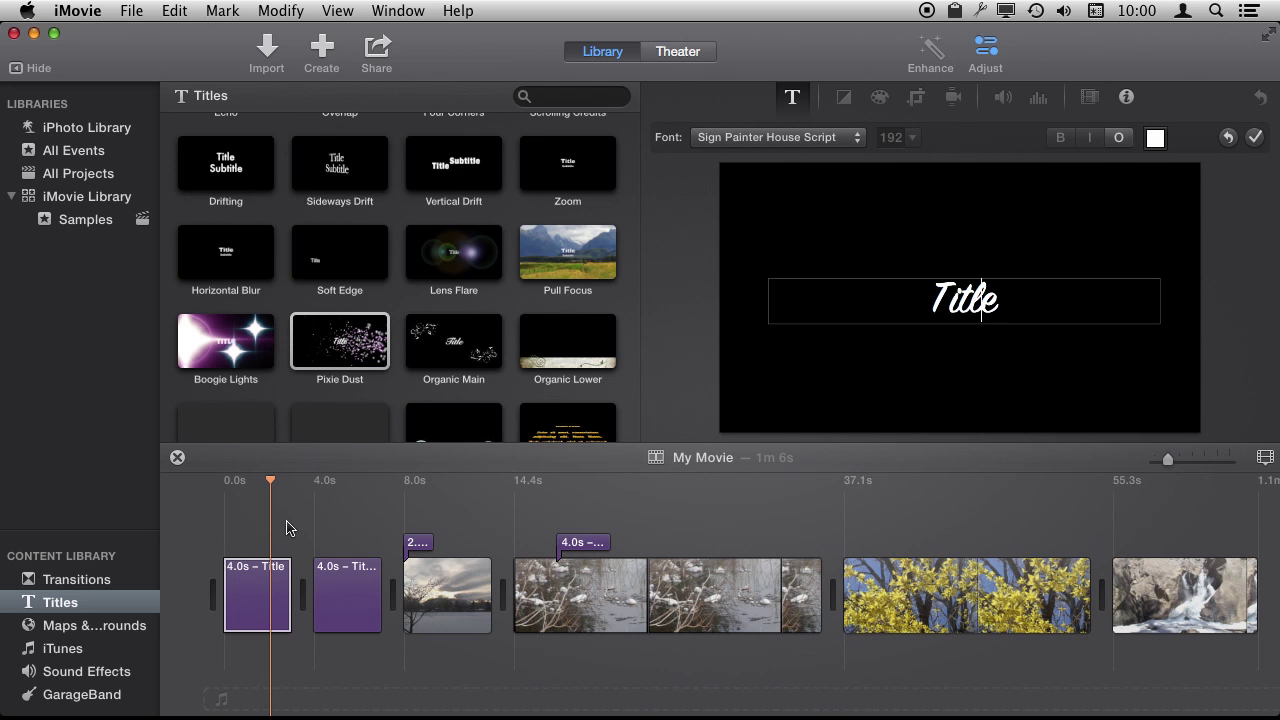
Step: Add a Far Far Away title at the very beginning of the movie and preview its scrolling text partway through
{"action": "scroll", "coordinate": [514, 323], "scroll_direction": "down", "scroll_amount": 5}
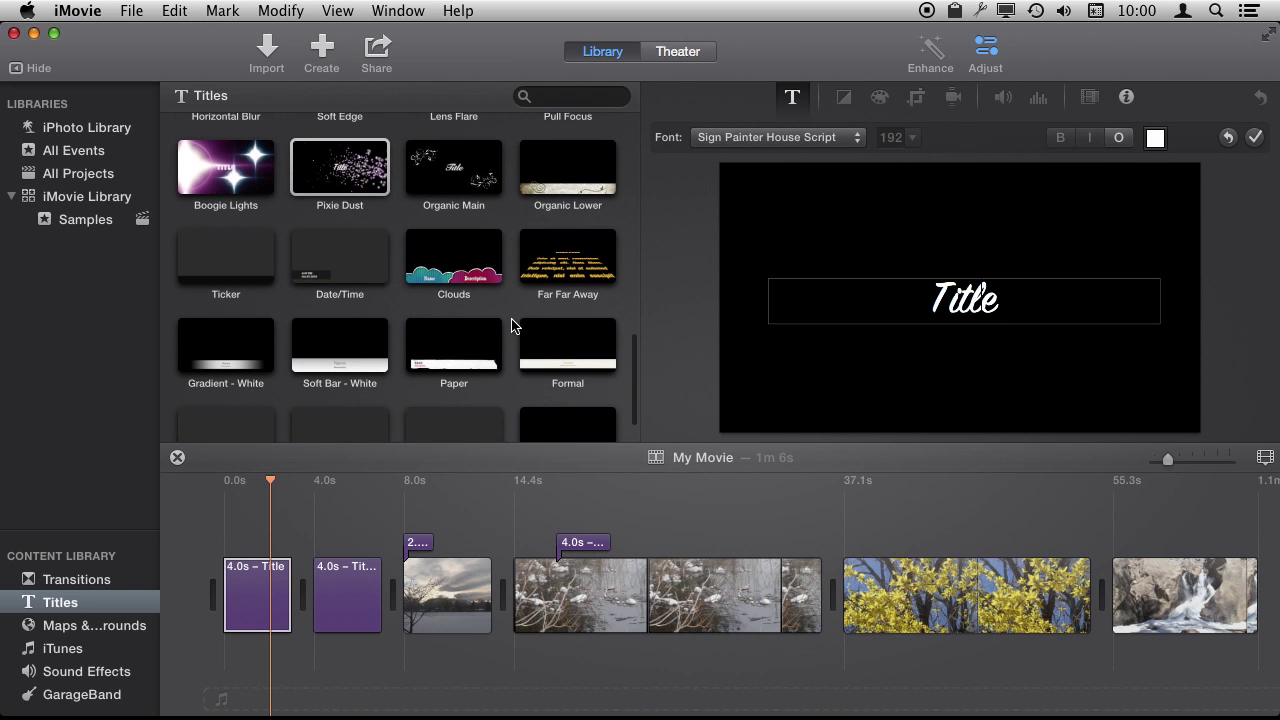
{"action": "left_click", "coordinate": [577, 262]}
{"action": "left_click_drag", "start_coordinate": [577, 262], "coordinate": [202, 589]}
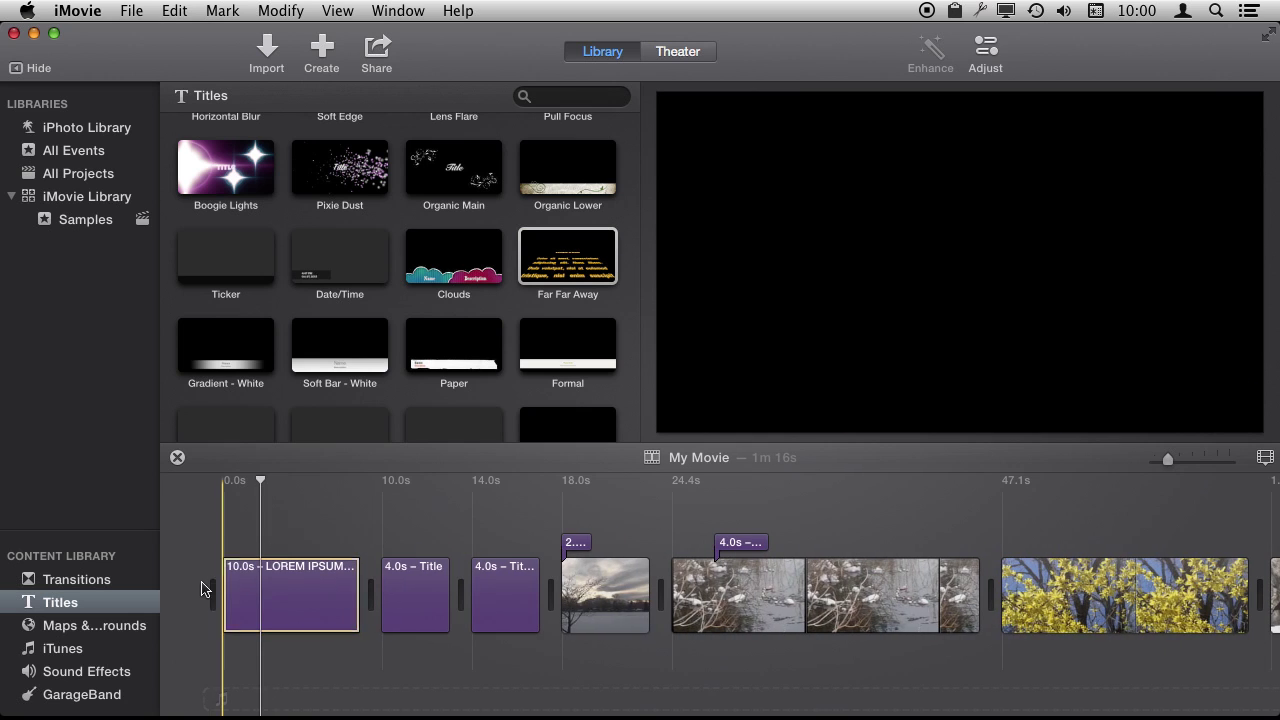
{"action": "left_click", "coordinate": [276, 533]}
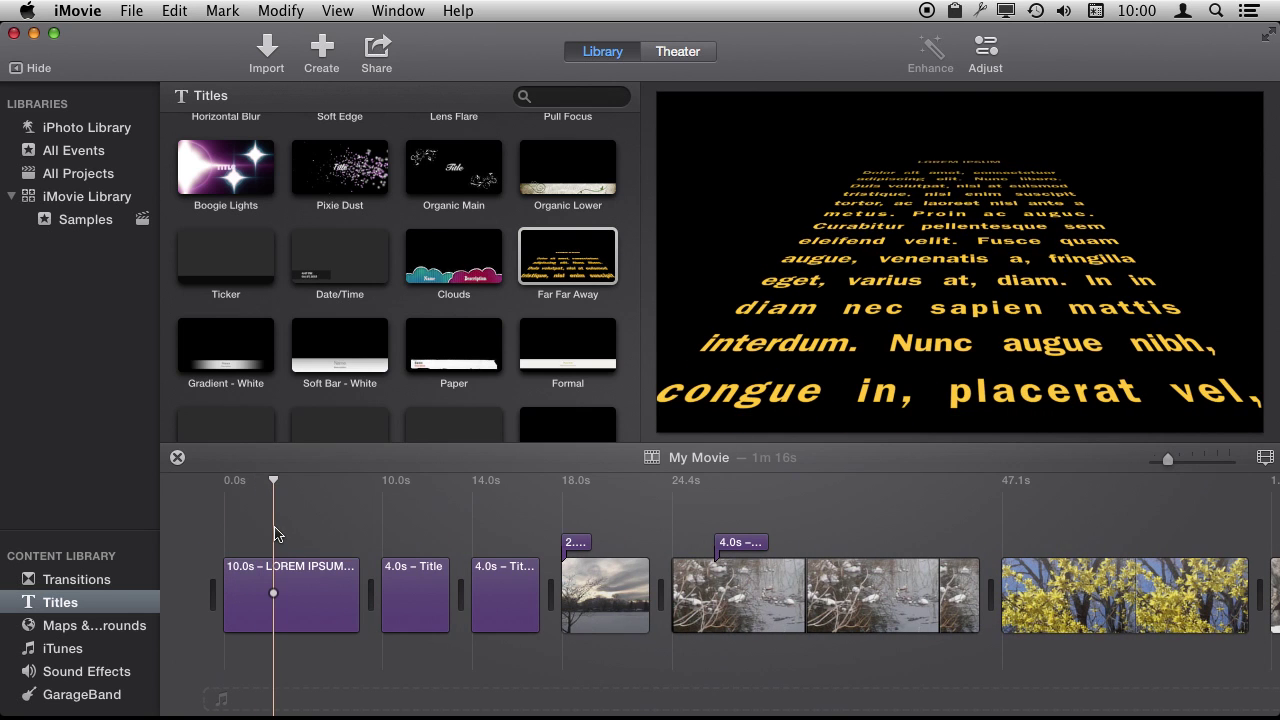
{"action": "left_click", "coordinate": [303, 597]}
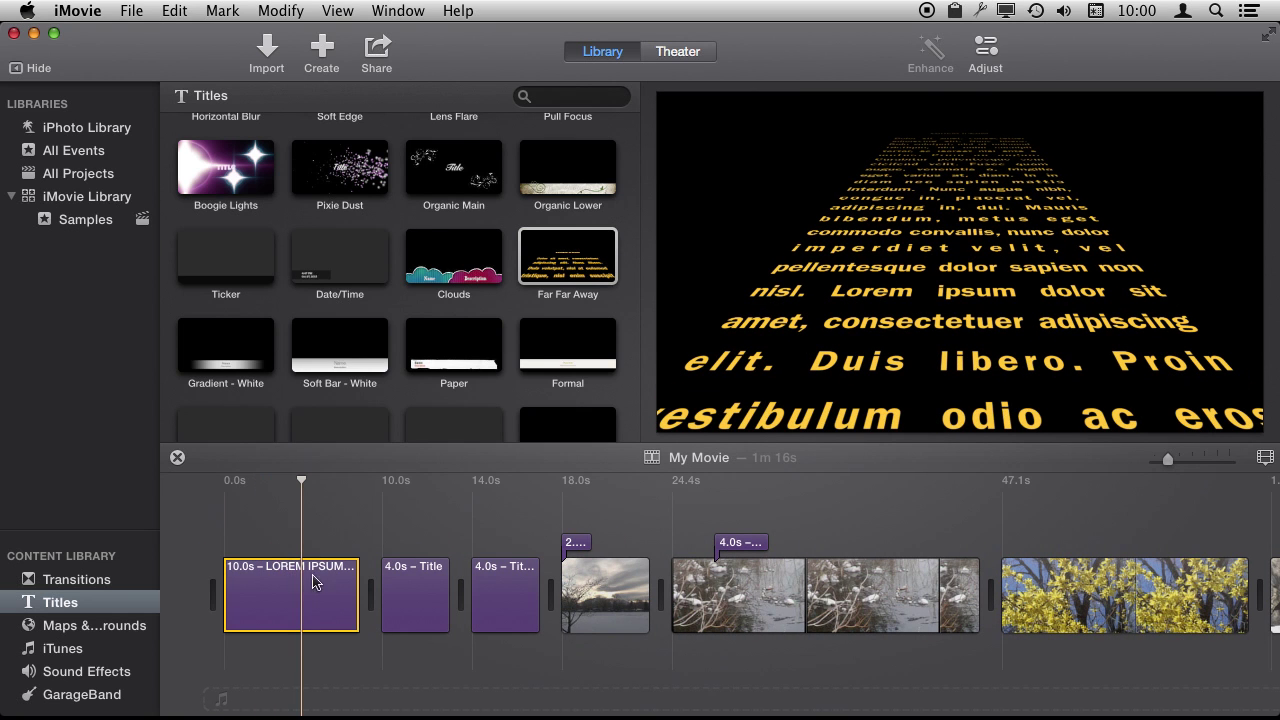
Step: Open the Far Far Away title's text for editing and move down through its lines
{"action": "left_click", "coordinate": [986, 52]}
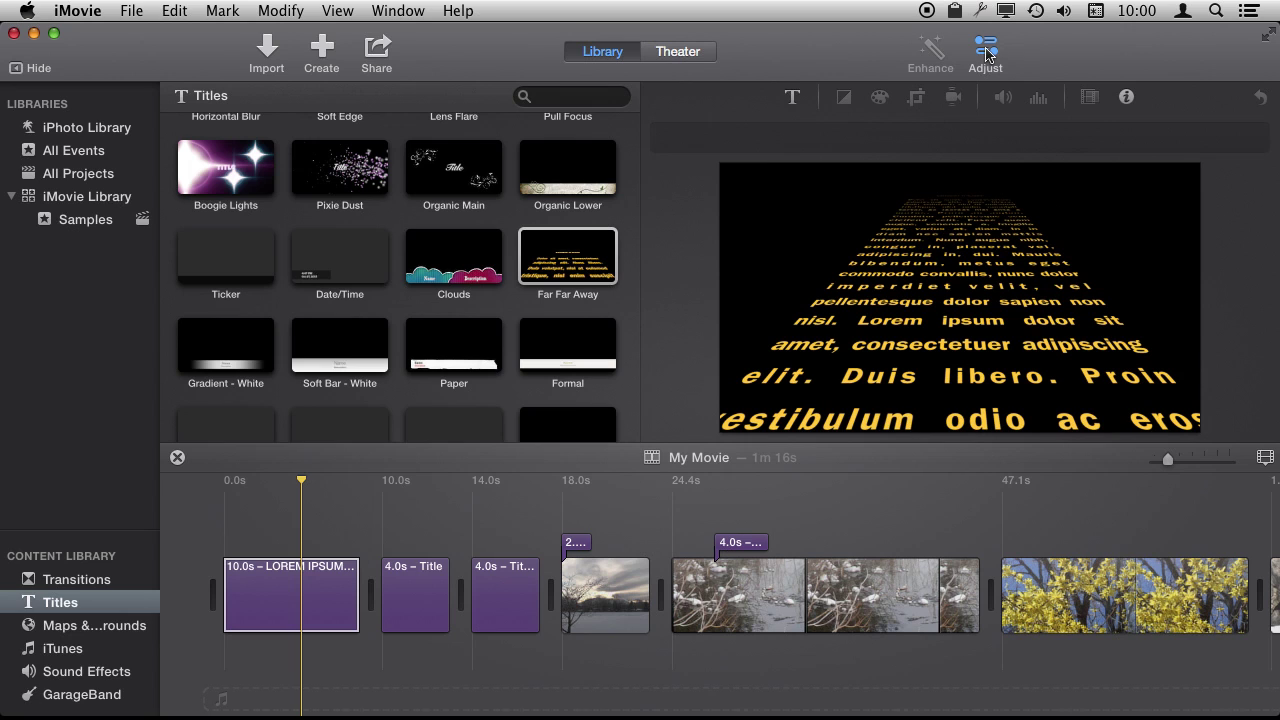
{"action": "left_click", "coordinate": [792, 96]}
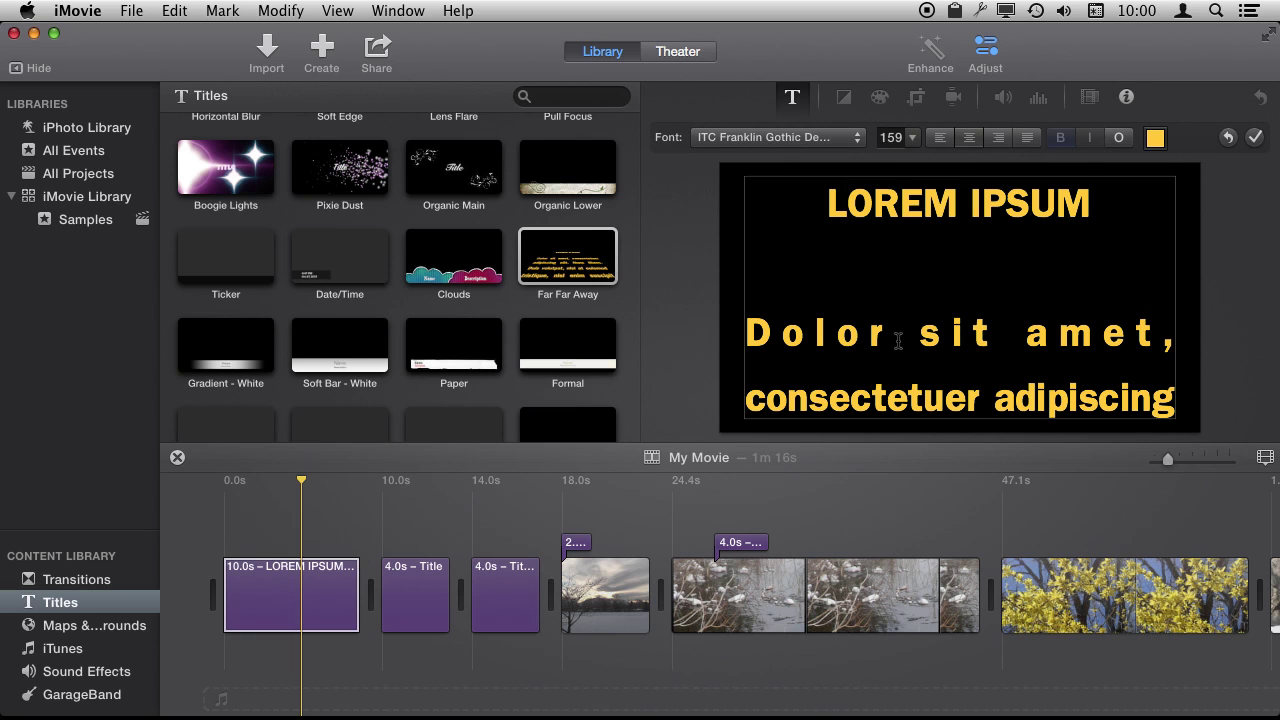
{"action": "key", "text": "Down"}
{"action": "key", "text": "Down"}
{"action": "key", "text": "Down"}
{"action": "key", "text": "Down"}
{"action": "key", "text": "Down"}
{"action": "key", "text": "Down"}
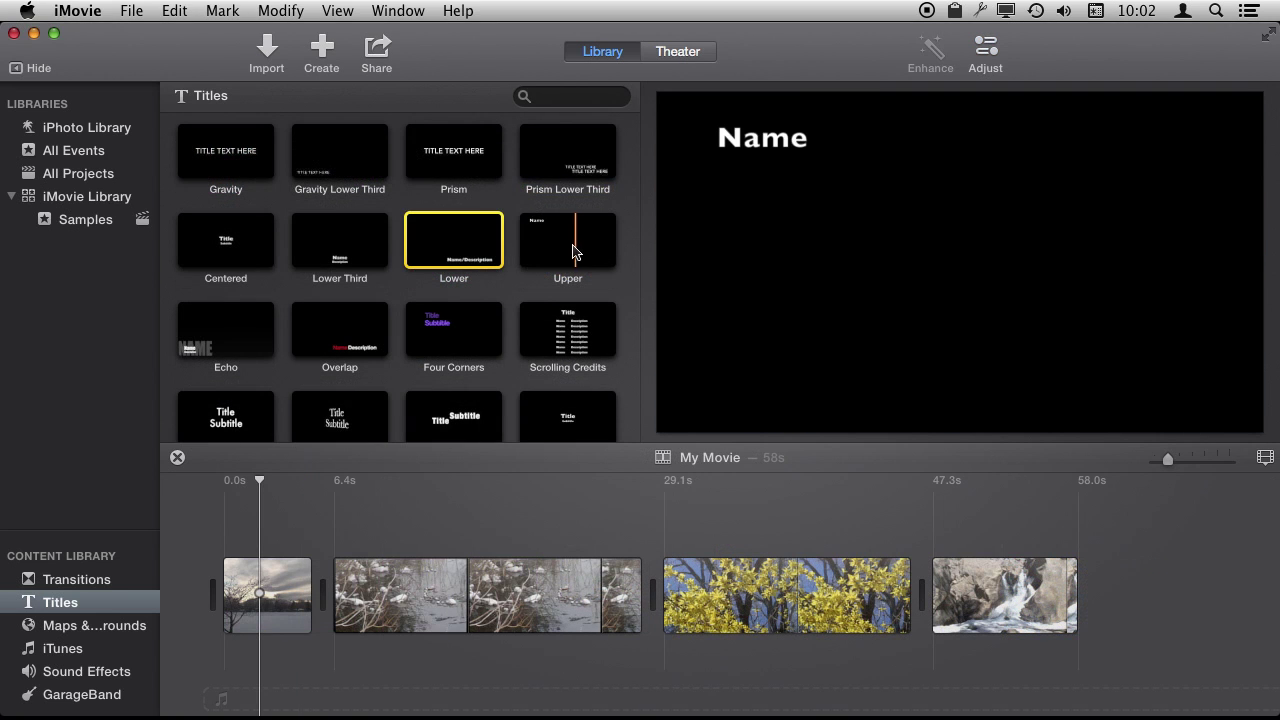
Step: Add an Upper title over the snowy sunset clip, starting partway into the clip, and preview it
{"action": "left_click", "coordinate": [573, 250]}
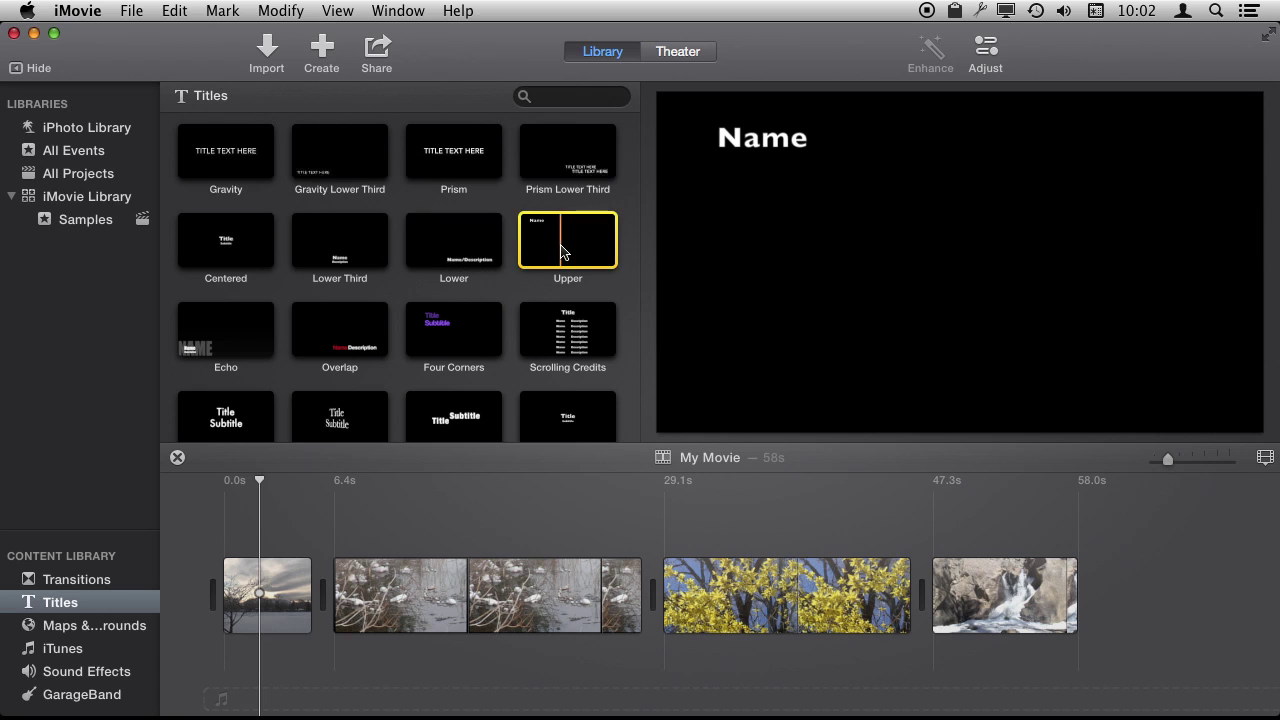
{"action": "double_click", "coordinate": [566, 240]}
{"action": "left_click_drag", "start_coordinate": [566, 240], "coordinate": [258, 521]}
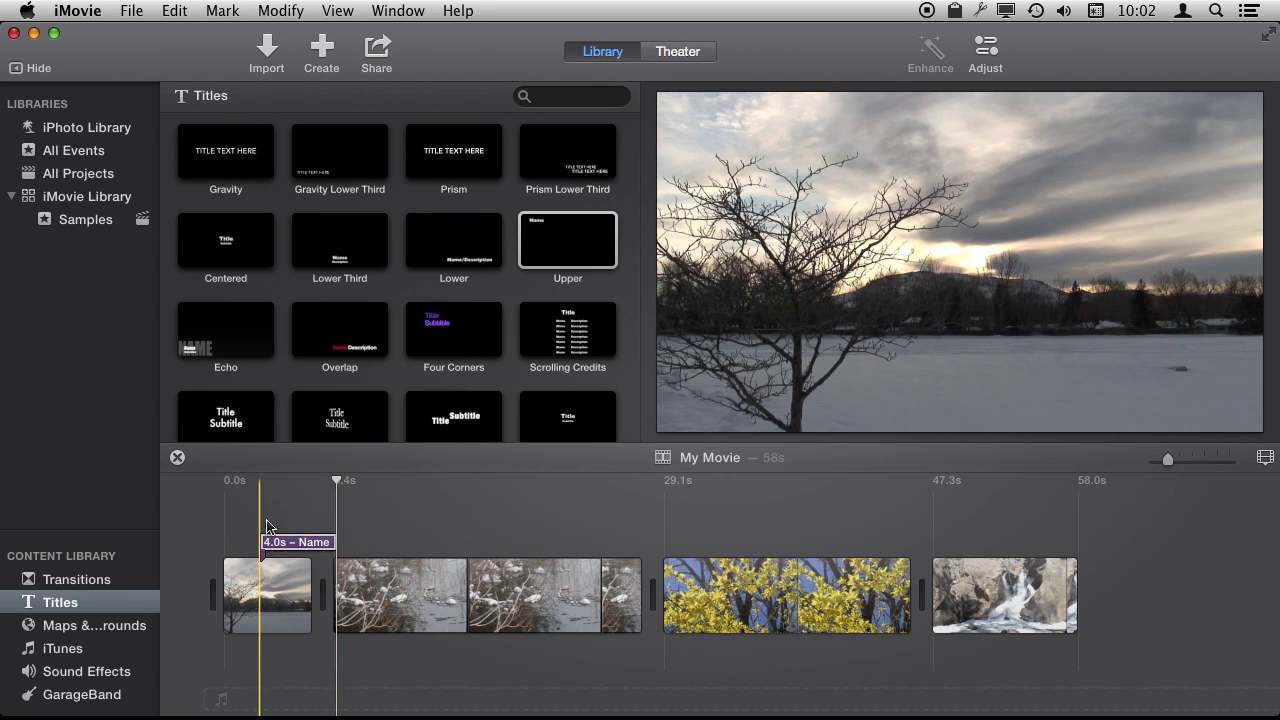
{"action": "left_click", "coordinate": [281, 518]}
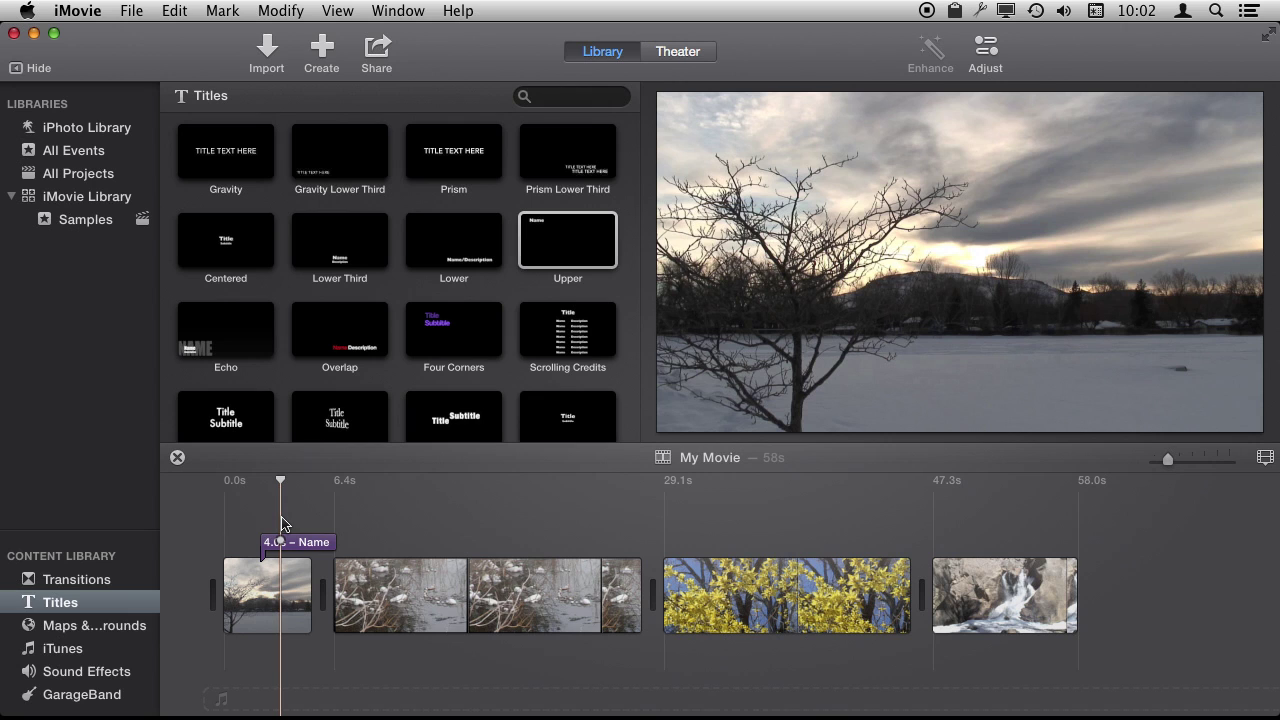
Step: Replace the Upper title's Name text with the lines One, Two, Three and Four, leaving three blank lines before Four
{"action": "left_click", "coordinate": [990, 60]}
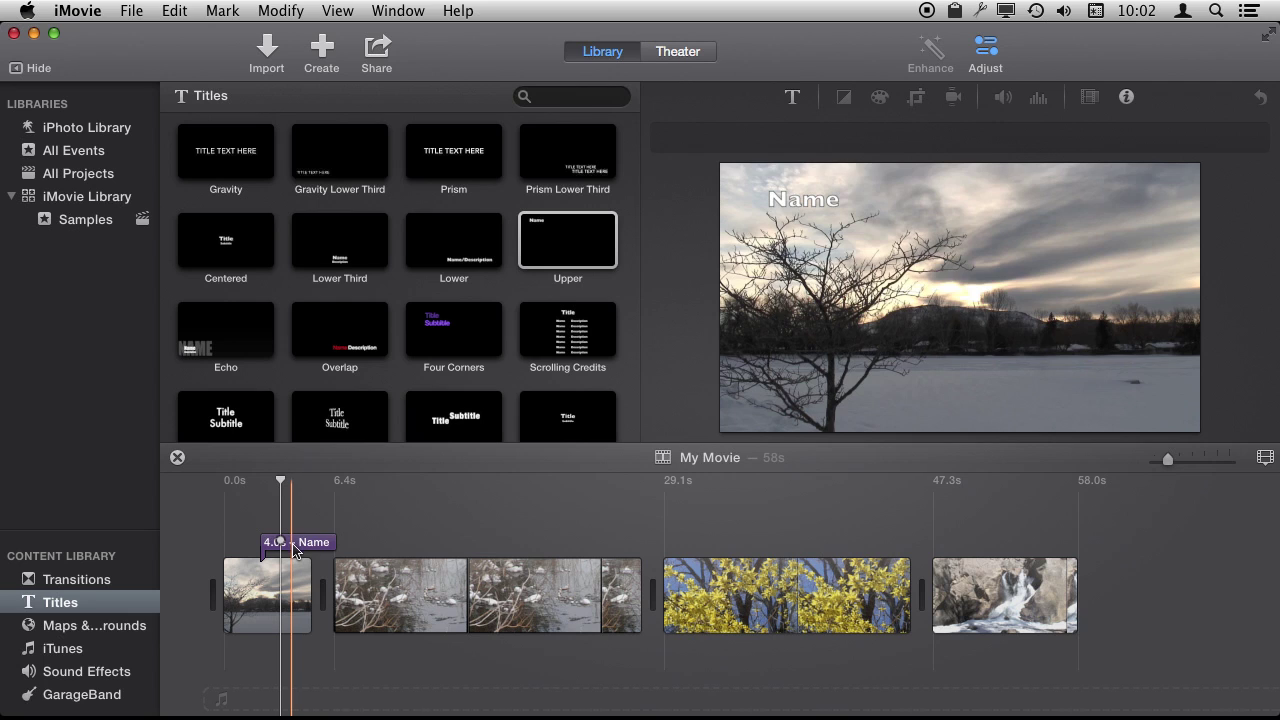
{"action": "left_click", "coordinate": [794, 97]}
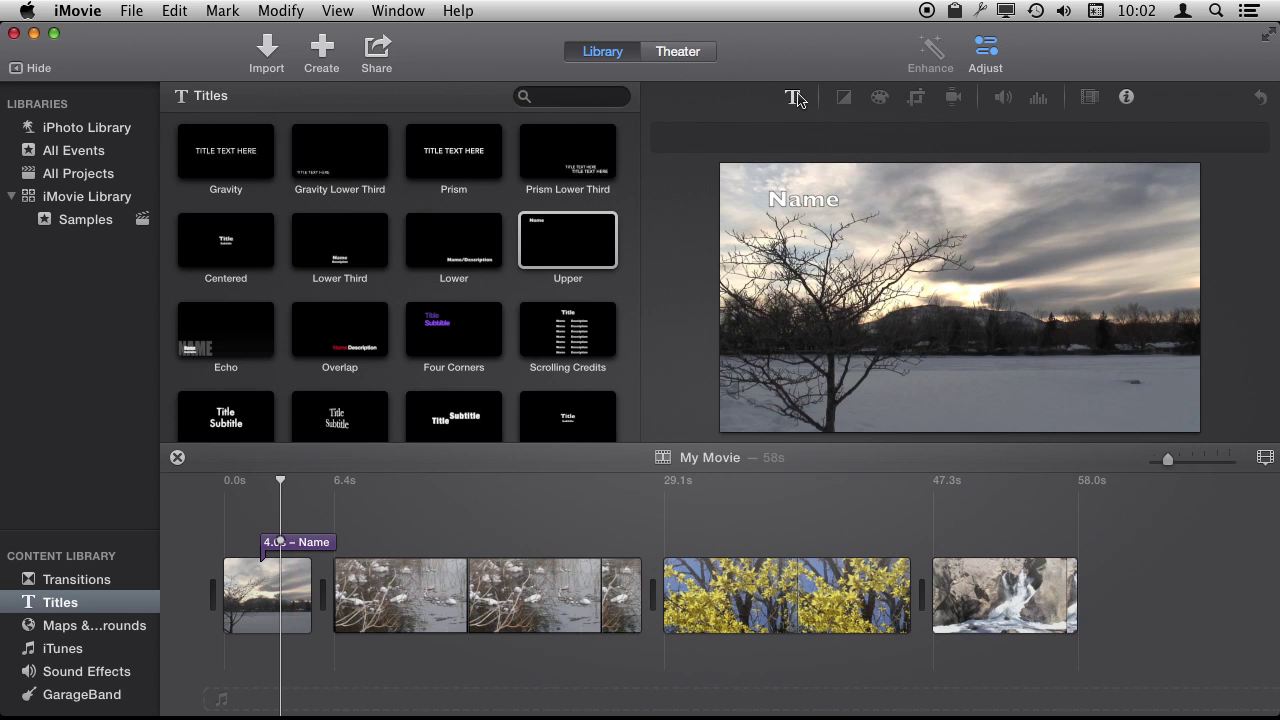
{"action": "left_click", "coordinate": [830, 204]}
{"action": "key", "text": "super+a"}
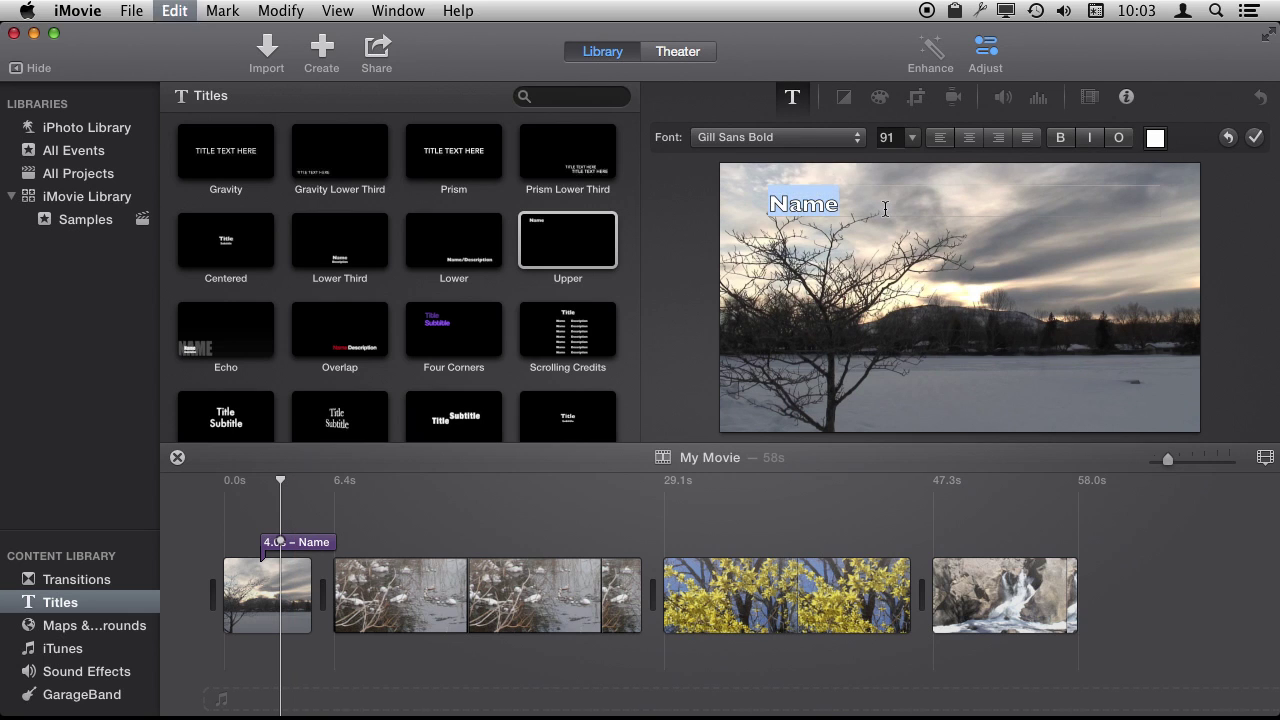
{"action": "key", "text": "BackSpace"}
{"action": "type", "text": "One "}
{"action": "type", "text": "Two"}
{"action": "key", "text": "Return"}
{"action": "type", "text": "Three"}
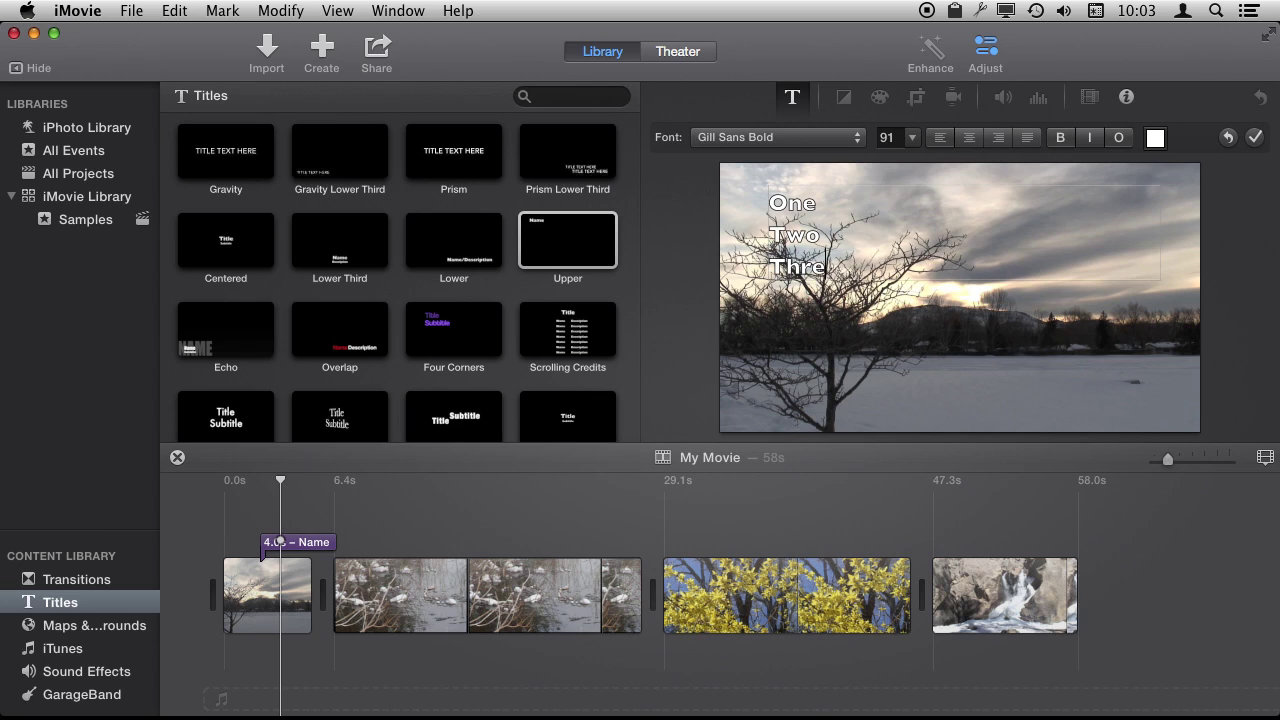
{"action": "key", "text": "Return"}
{"action": "key", "text": "Return"}
{"action": "key", "text": "Return"}
{"action": "type", "text": "Four"}
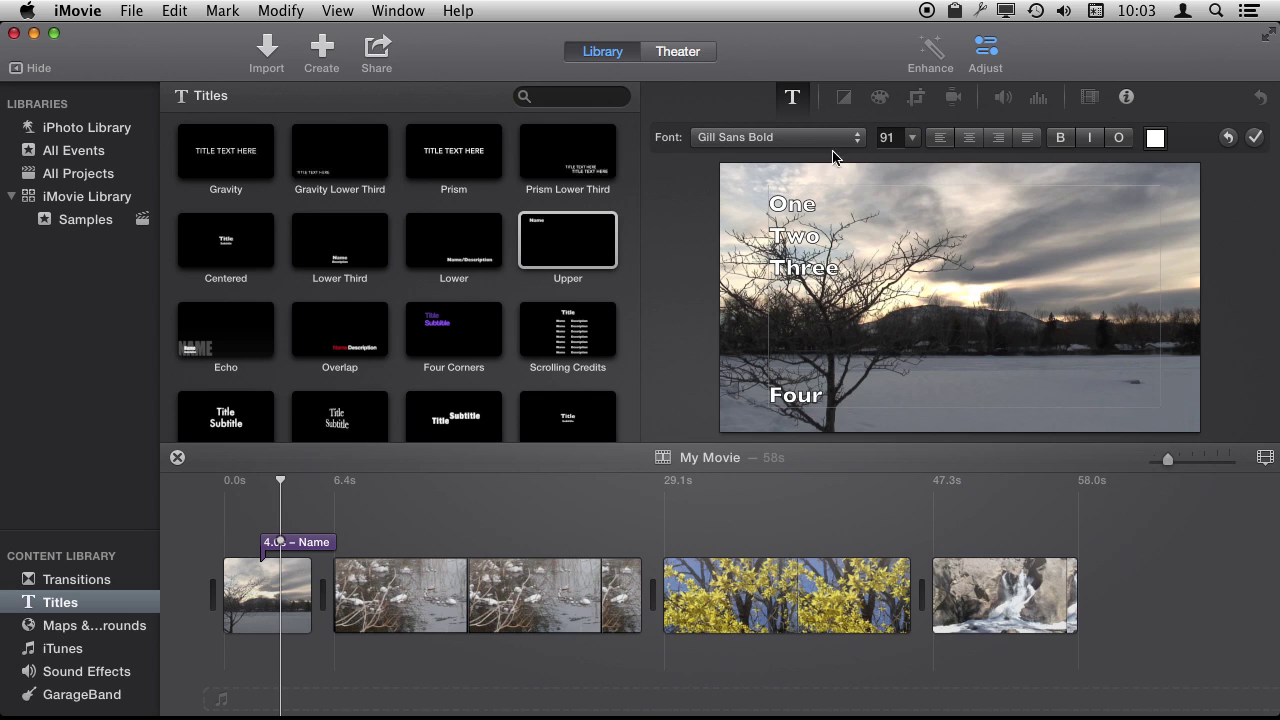
{"action": "left_click", "coordinate": [760, 222]}
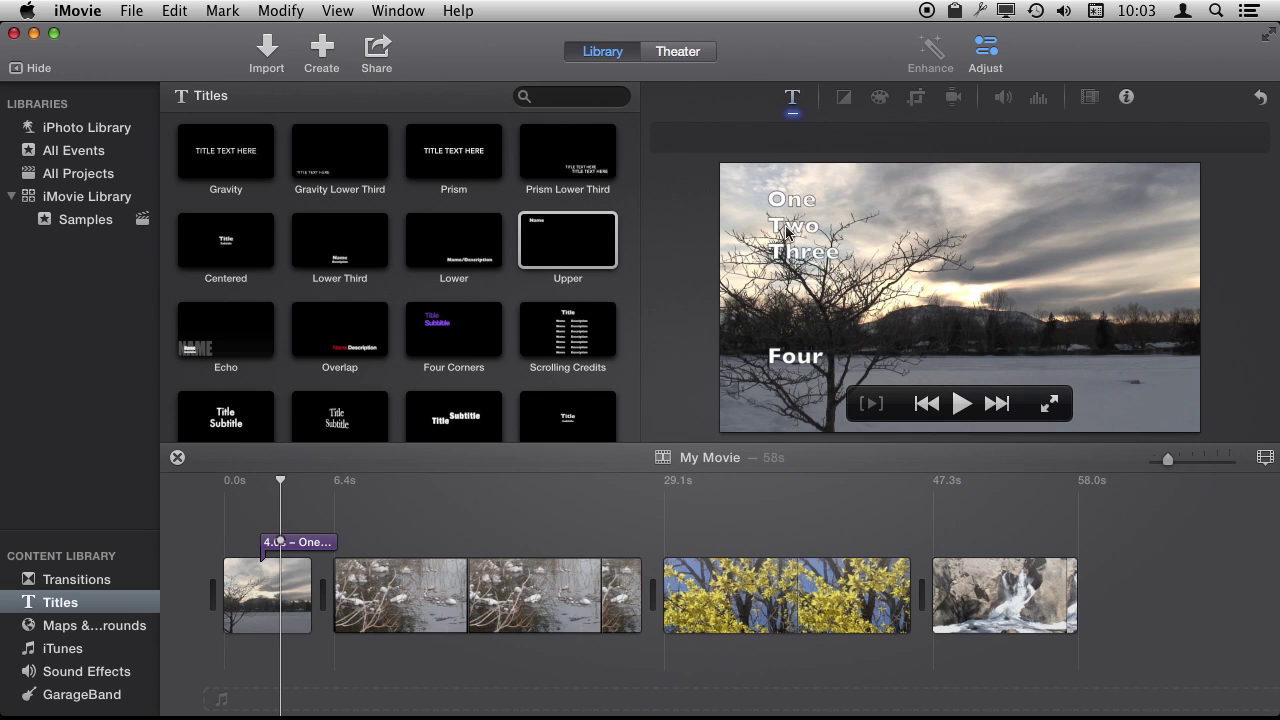
Step: Right-align all the text lines of the Upper title over the snowy sunset clip
{"action": "double_click", "coordinate": [783, 352]}
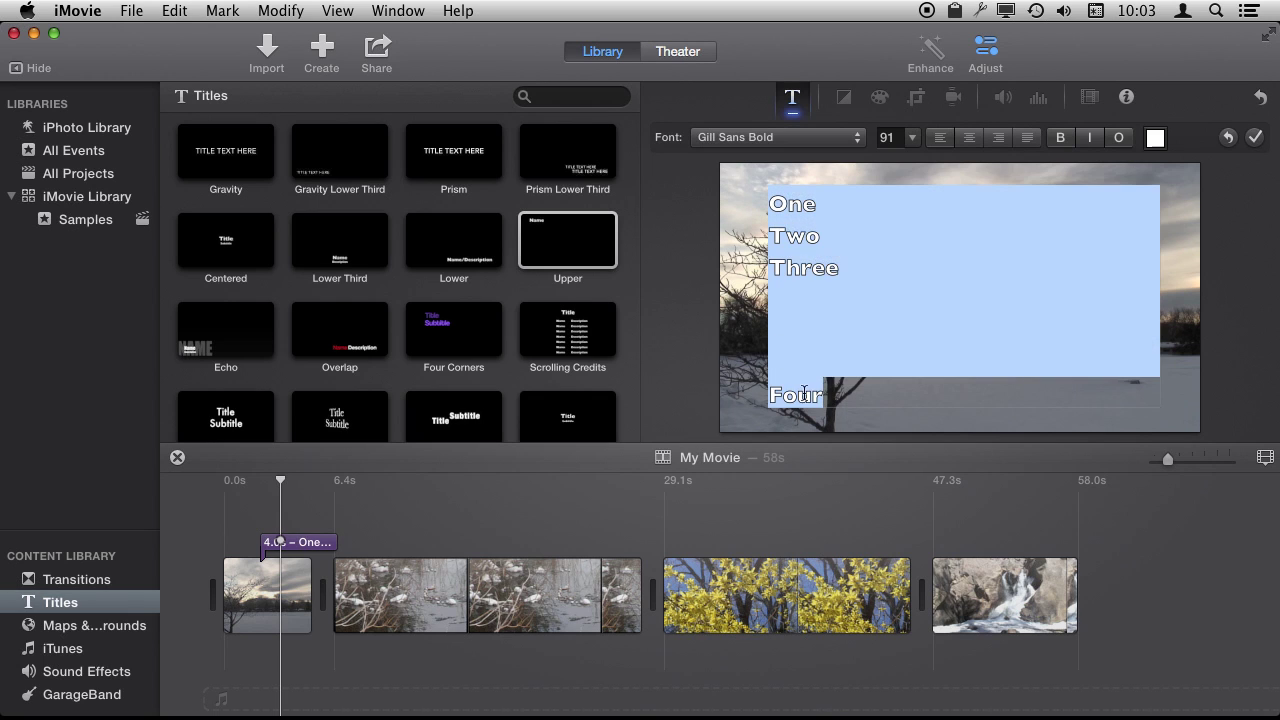
{"action": "left_click", "coordinate": [803, 393]}
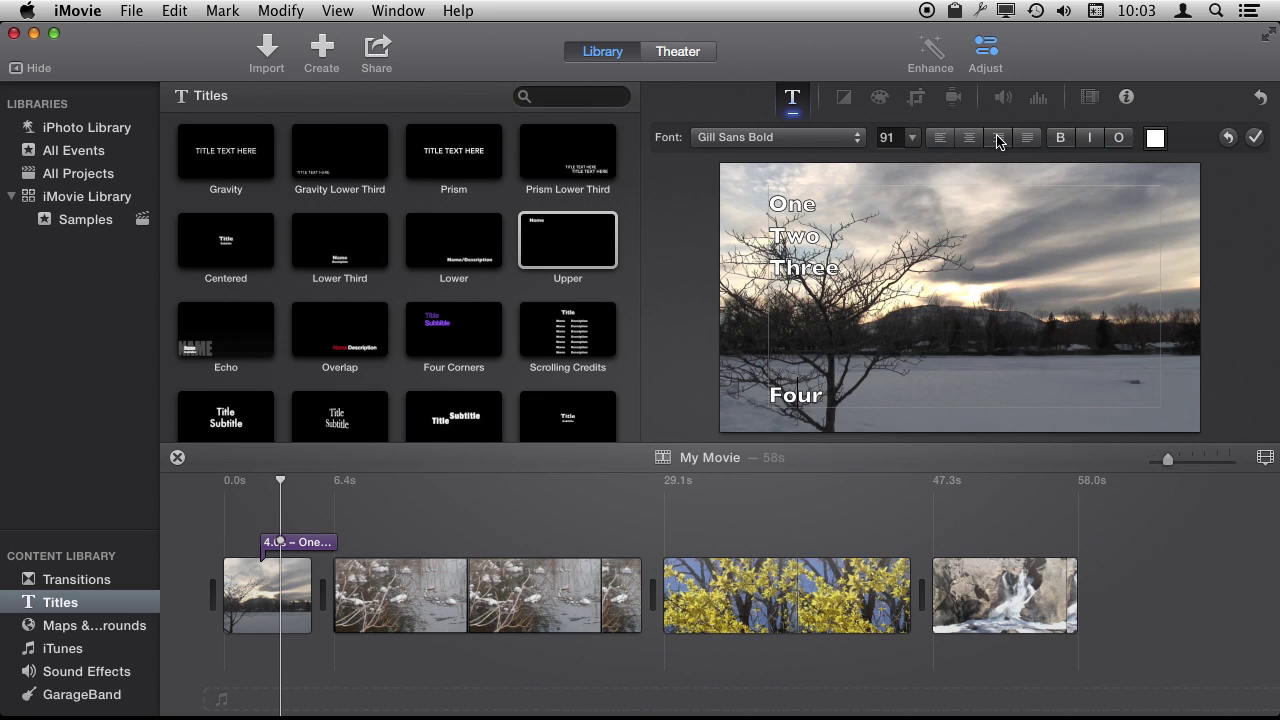
{"action": "key", "text": "super+a"}
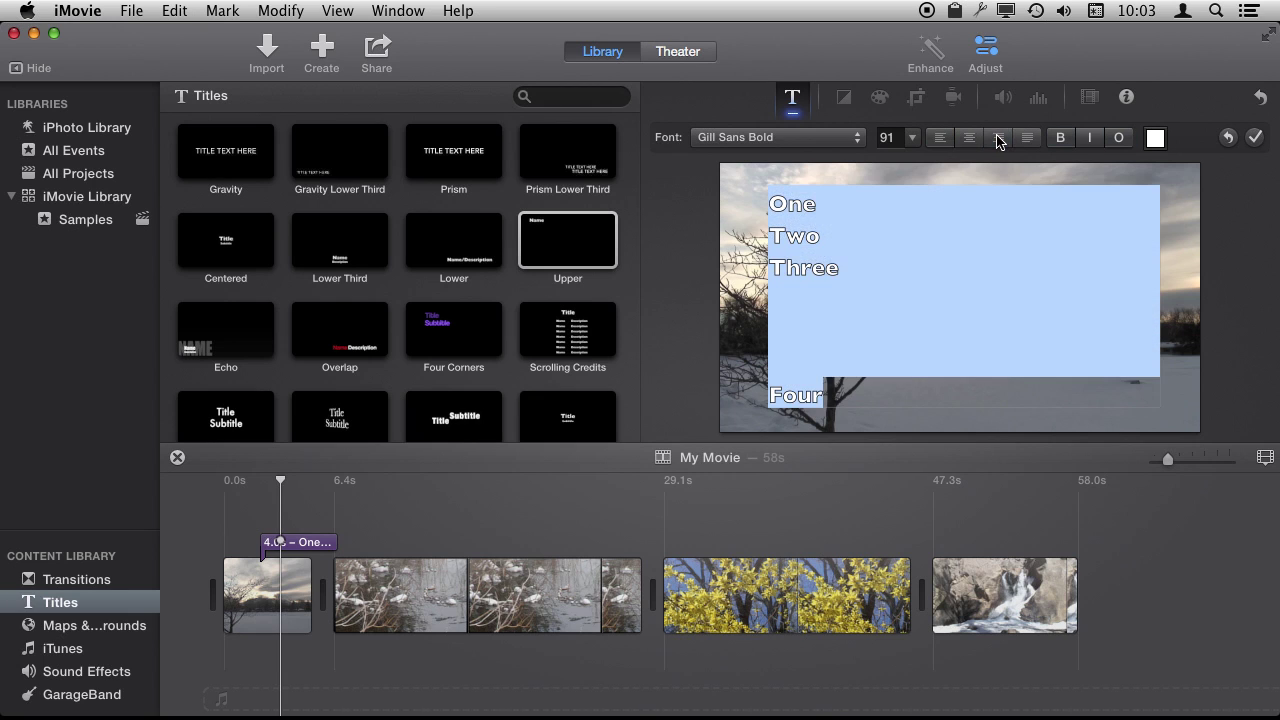
{"action": "left_click", "coordinate": [997, 138]}
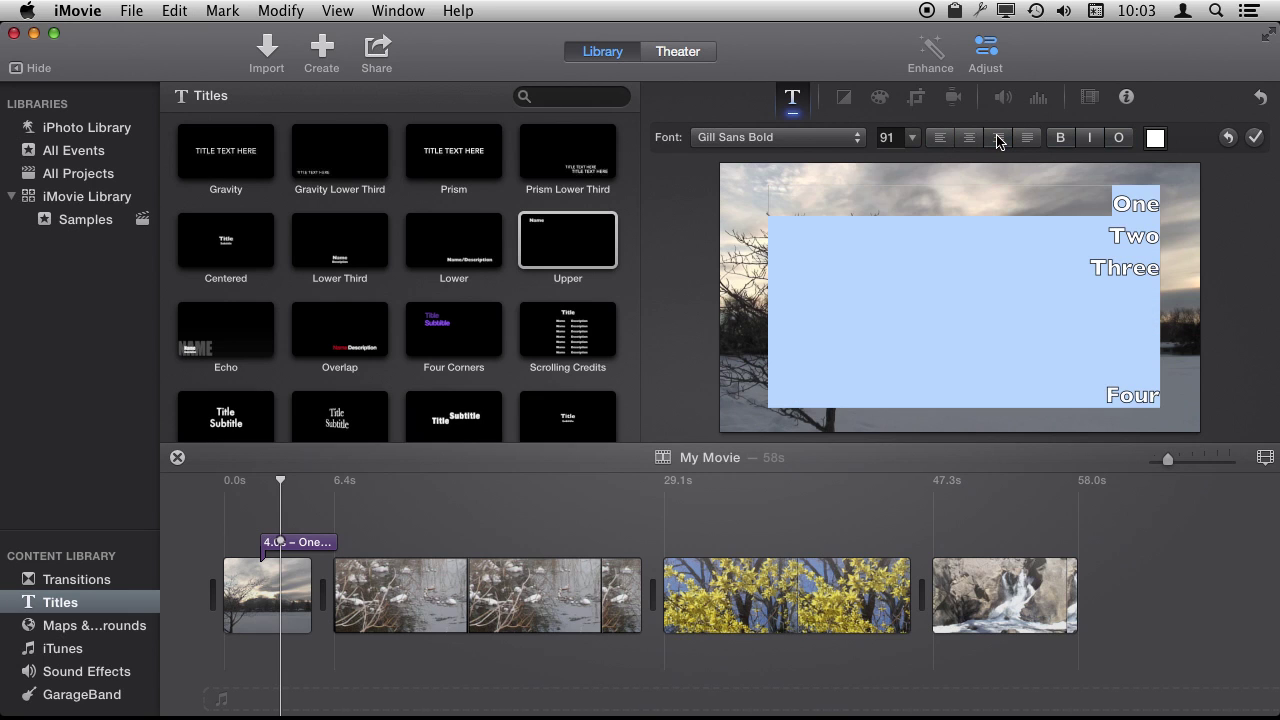
{"action": "left_click", "coordinate": [1096, 254]}
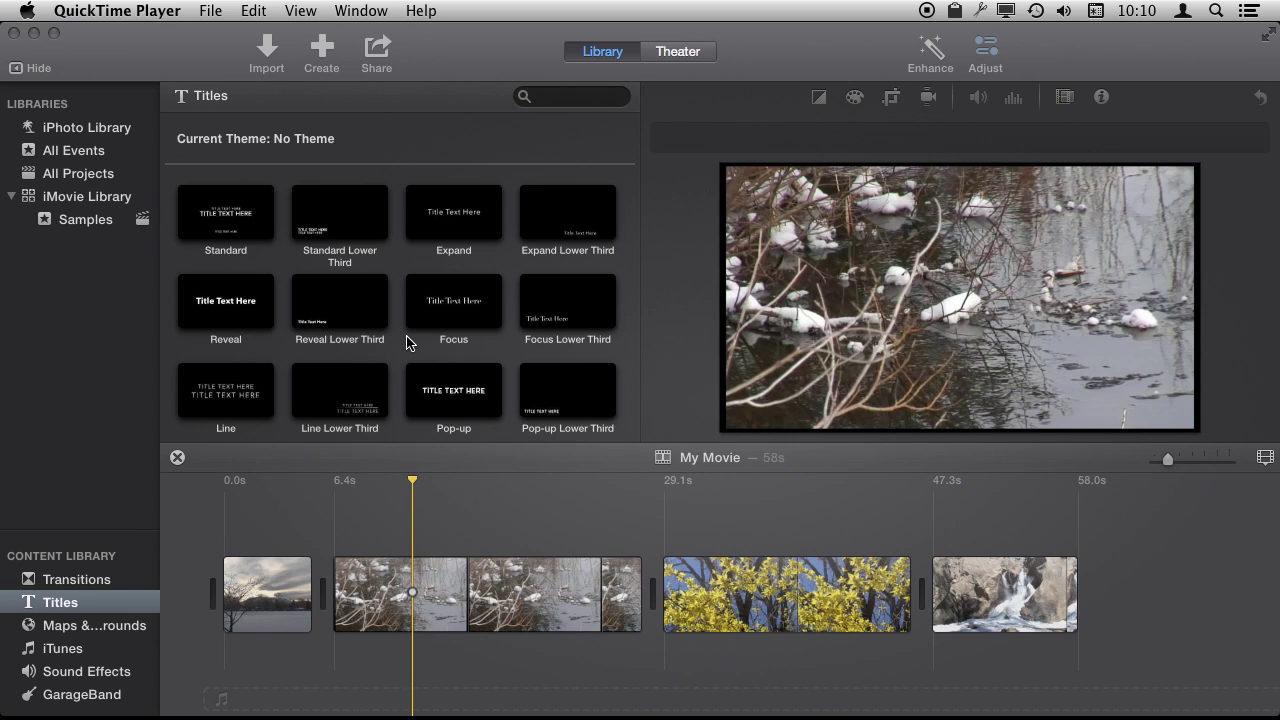
Step: Switch to Finder, place Sample Title.png from Other Docs as an overlay above the snowy stream clip, and preview it in iMovie
{"action": "key", "text": "super+Tab"}
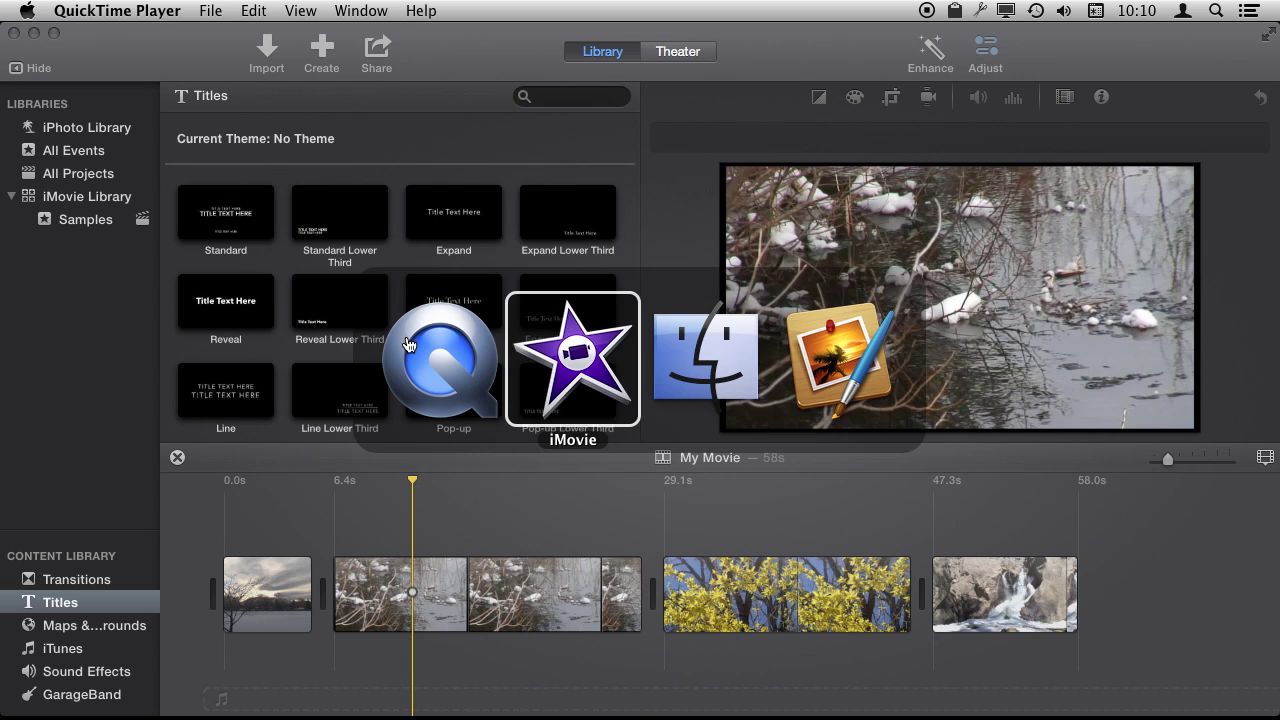
{"action": "key", "text": "super+Tab"}
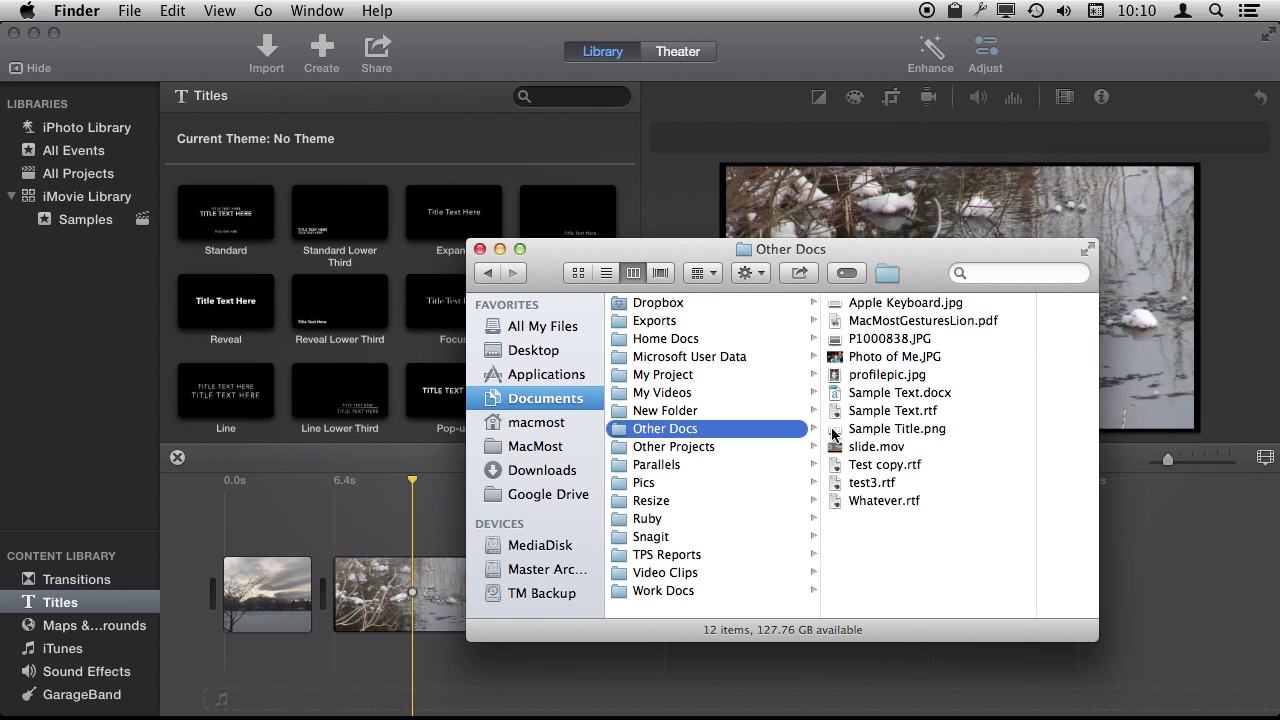
{"action": "left_click_drag", "start_coordinate": [833, 434], "coordinate": [389, 530]}
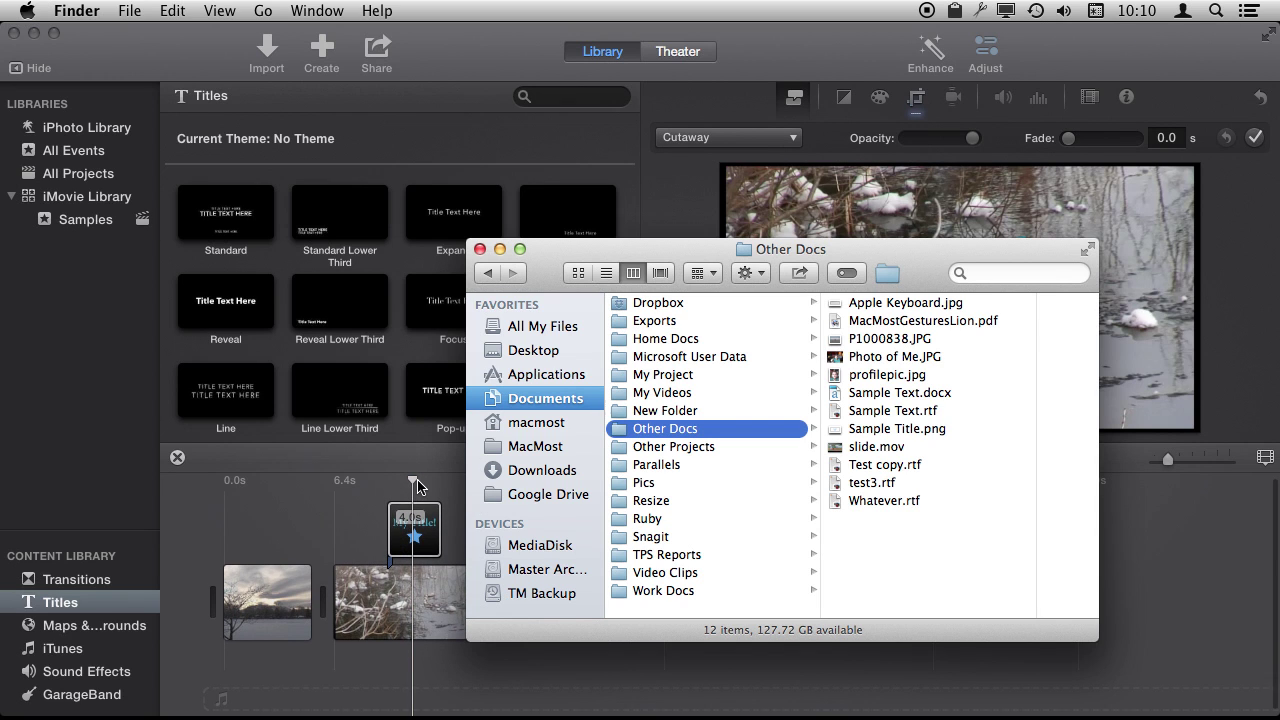
{"action": "left_click", "coordinate": [418, 487]}
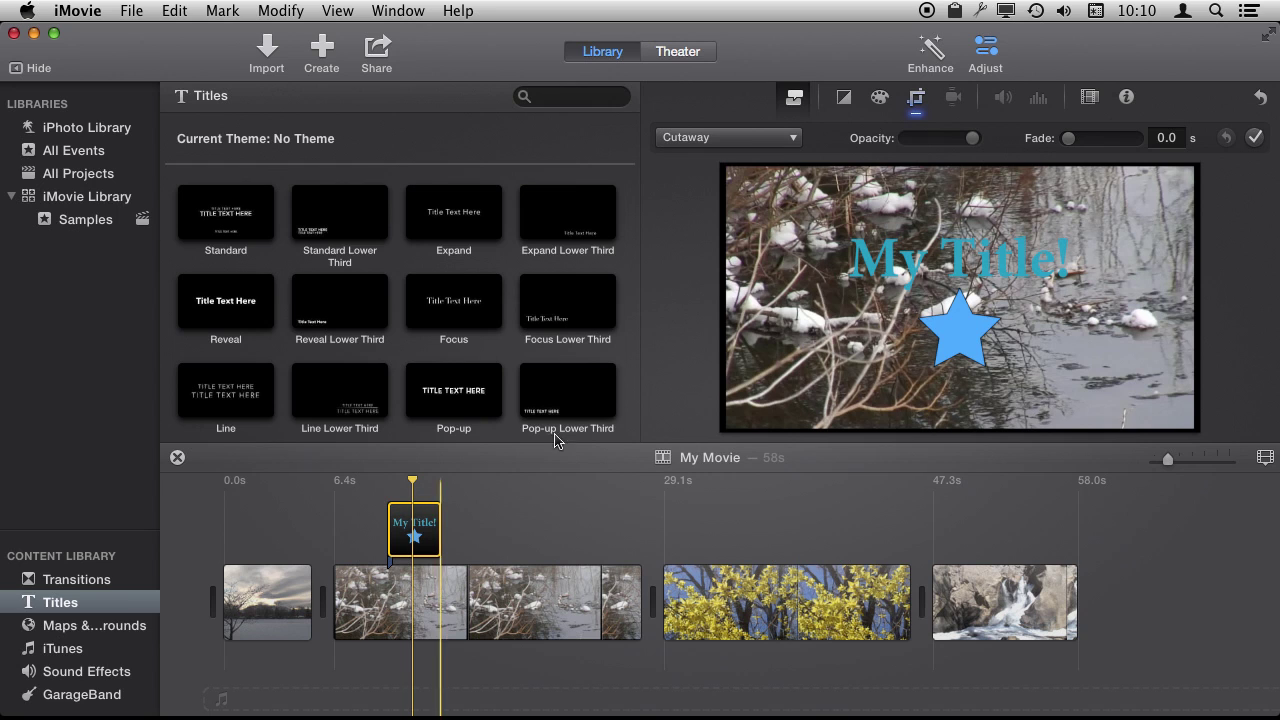
{"action": "mouse_move", "coordinate": [935, 318]}
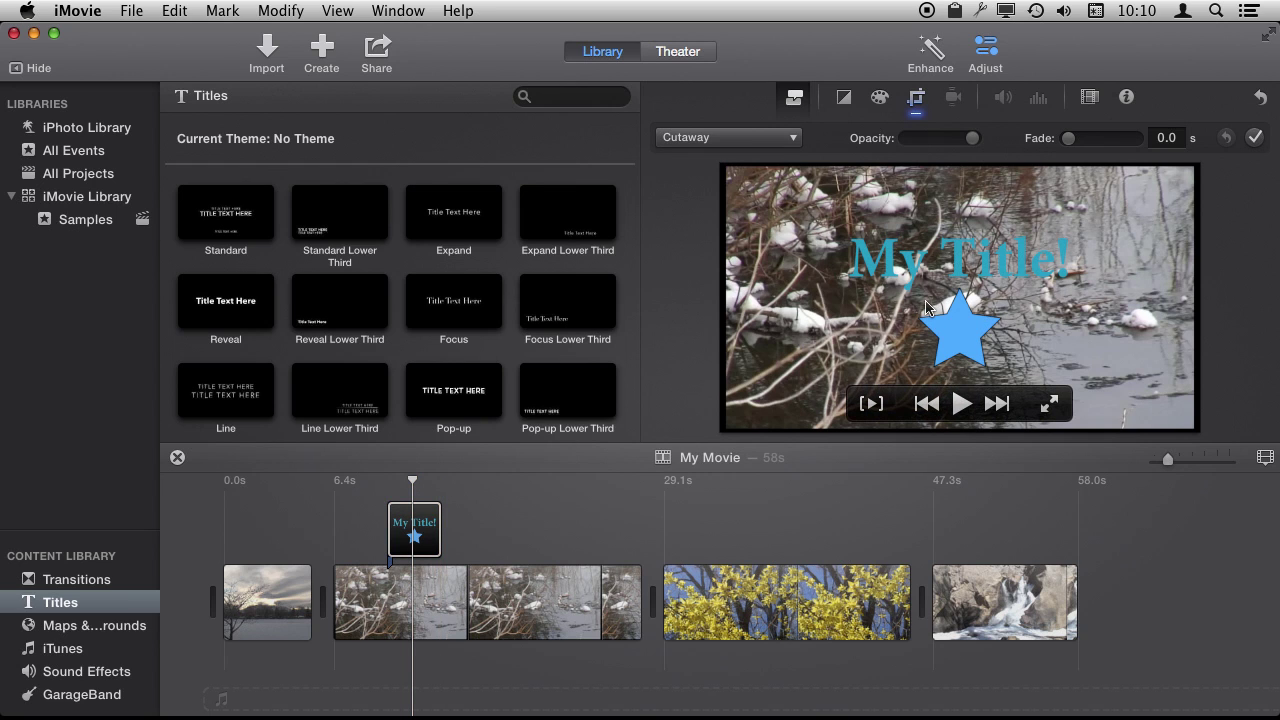